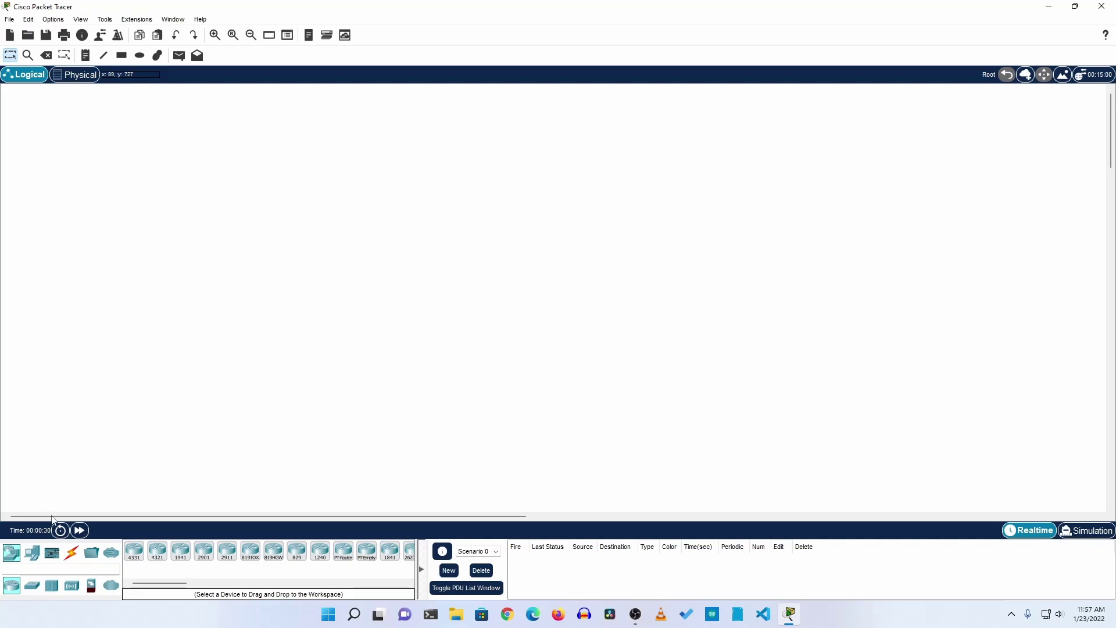
Place a 2960 switch, Switch0, mid-workspace, view its enlarged front panel, then close the window
{"action": "left_click", "coordinate": [32, 585]}
{"action": "left_click_drag", "start_coordinate": [134, 563], "coordinate": [487, 290]}
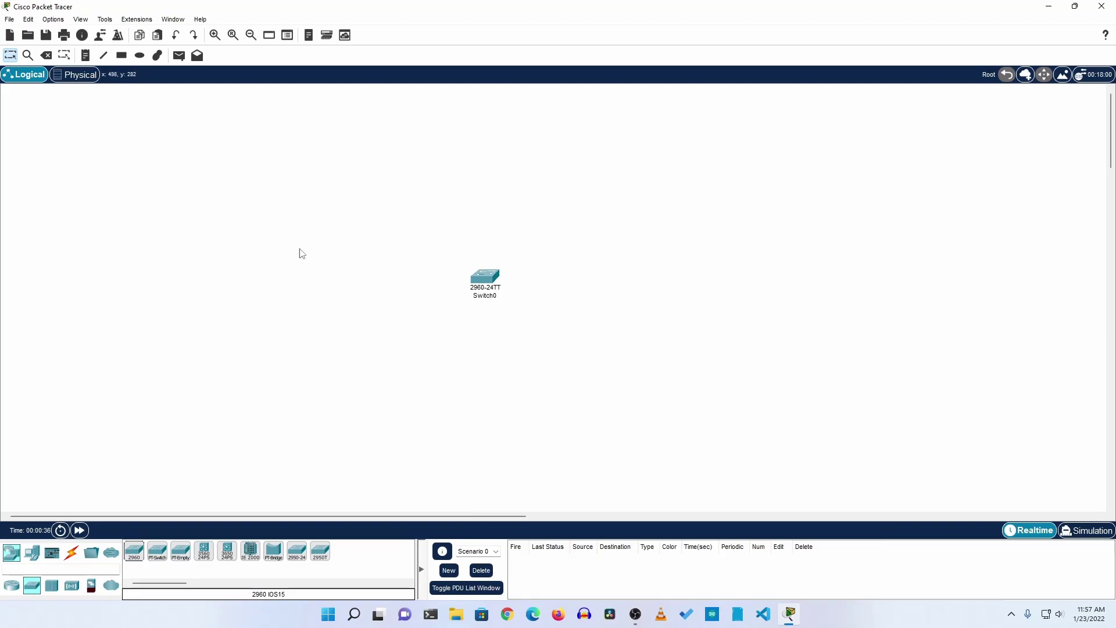
{"action": "left_click", "coordinate": [482, 278]}
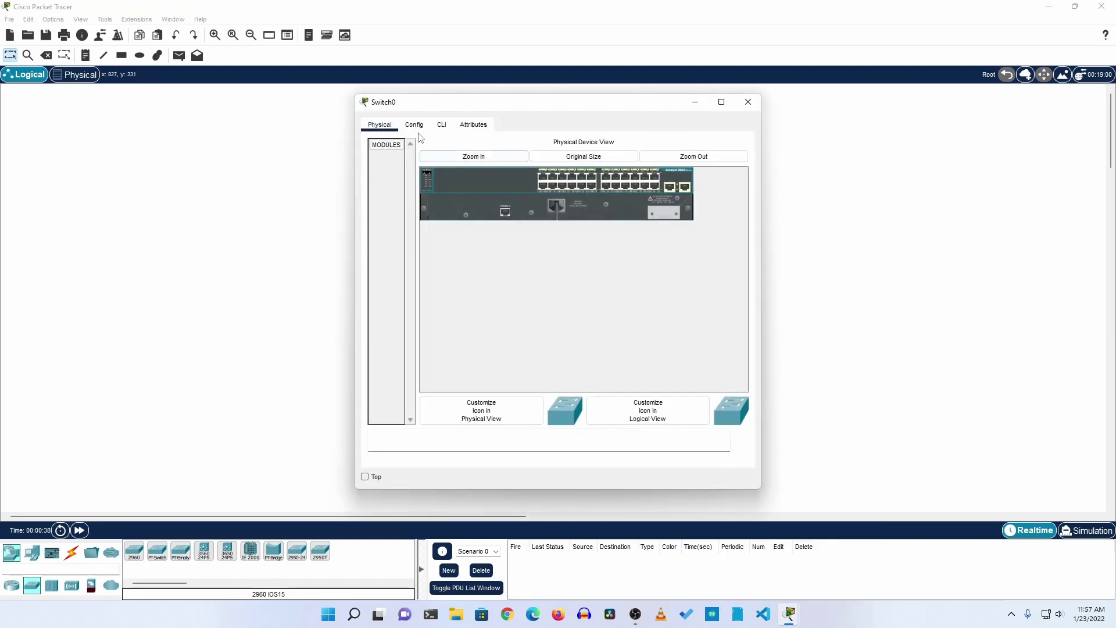
{"action": "left_click_drag", "start_coordinate": [761, 226], "coordinate": [969, 227]}
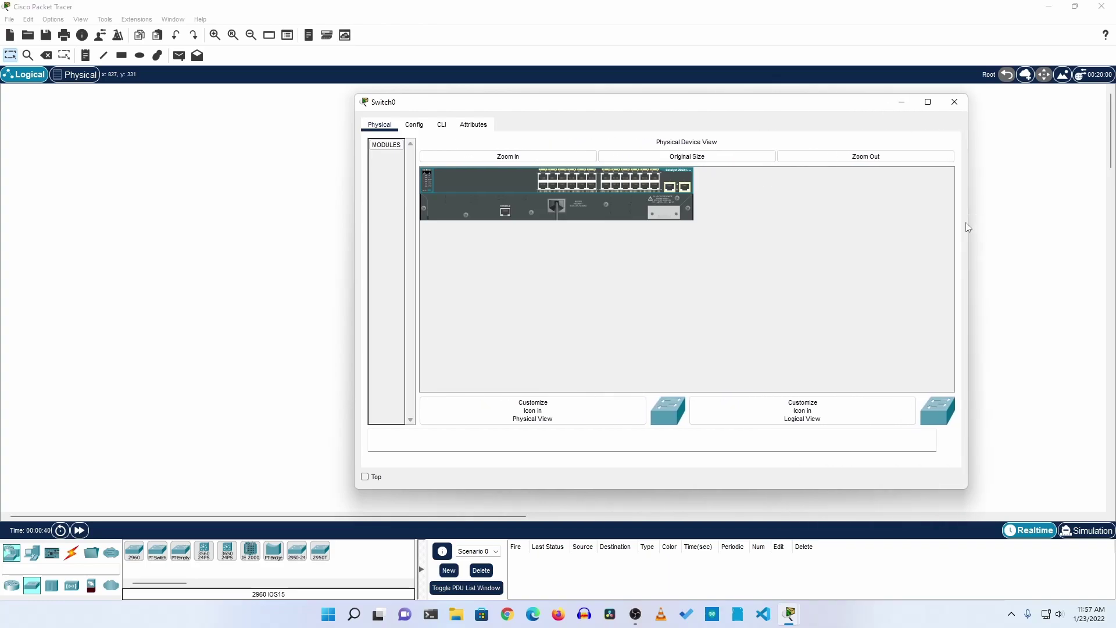
{"action": "left_click_drag", "start_coordinate": [724, 108], "coordinate": [563, 107]}
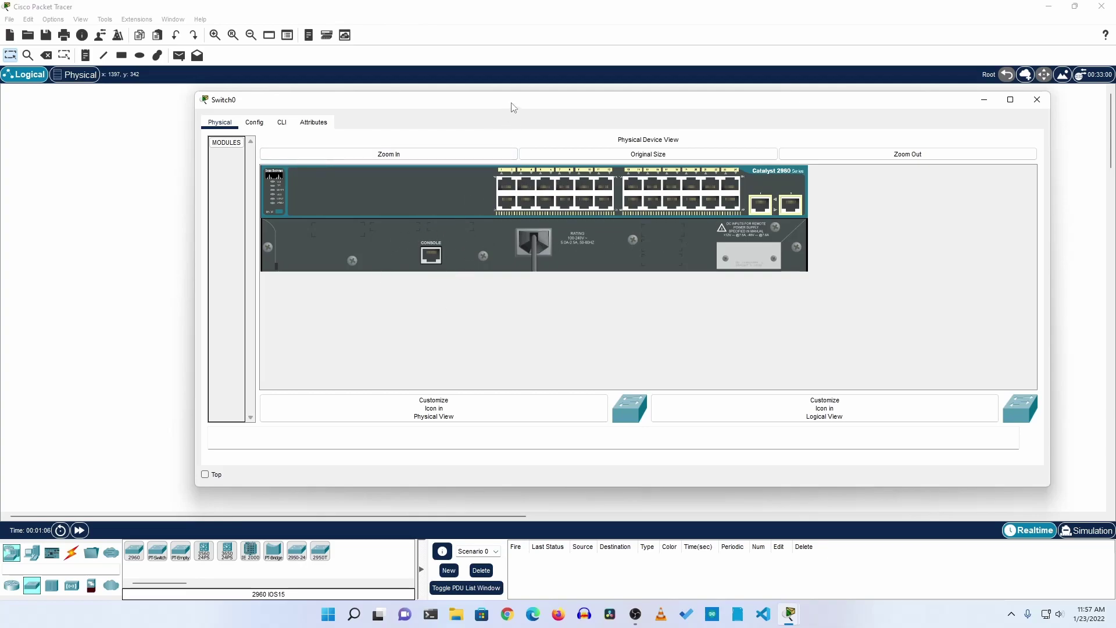
{"action": "left_click_drag", "start_coordinate": [513, 108], "coordinate": [502, 108]}
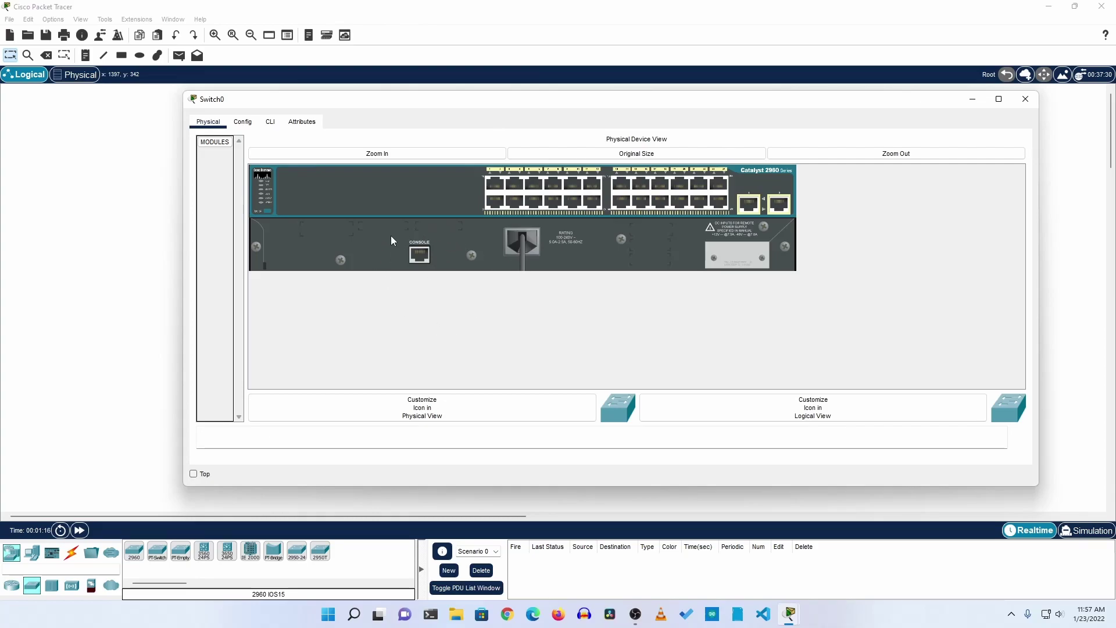
{"action": "left_click", "coordinate": [402, 8]}
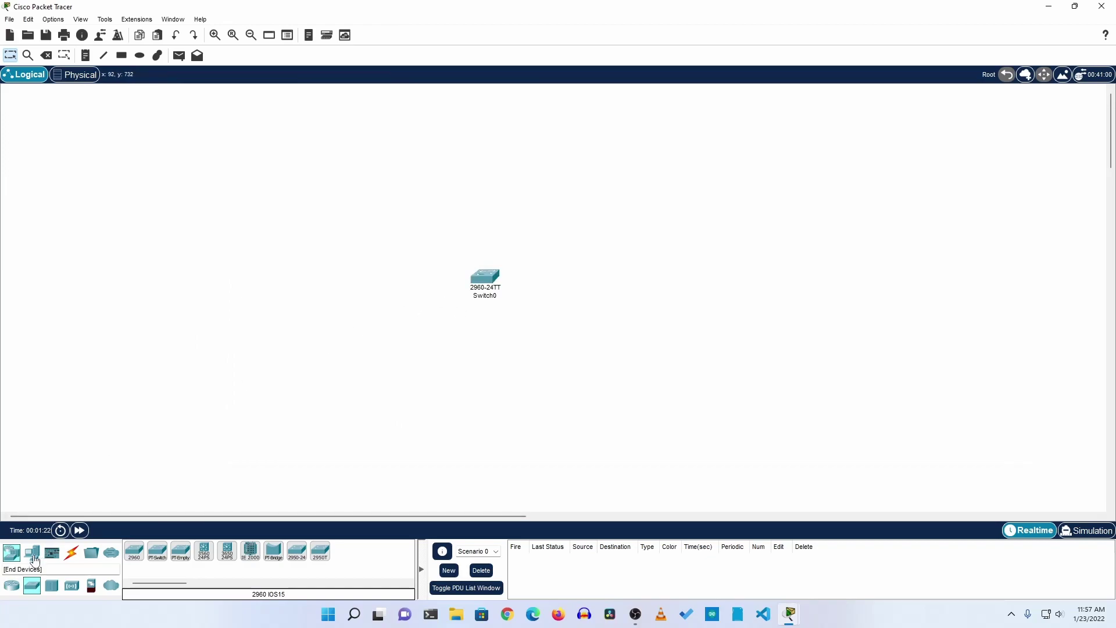
Place a PC, PC0, to the right of Switch0
{"action": "left_click_drag", "start_coordinate": [34, 560], "coordinate": [804, 242]}
{"action": "left_click_drag", "start_coordinate": [797, 288], "coordinate": [797, 288]}
{"action": "left_click", "coordinate": [72, 552]}
Link Switch0 to PC0 with an automatically chosen cable and level the two devices
{"action": "left_click", "coordinate": [133, 550]}
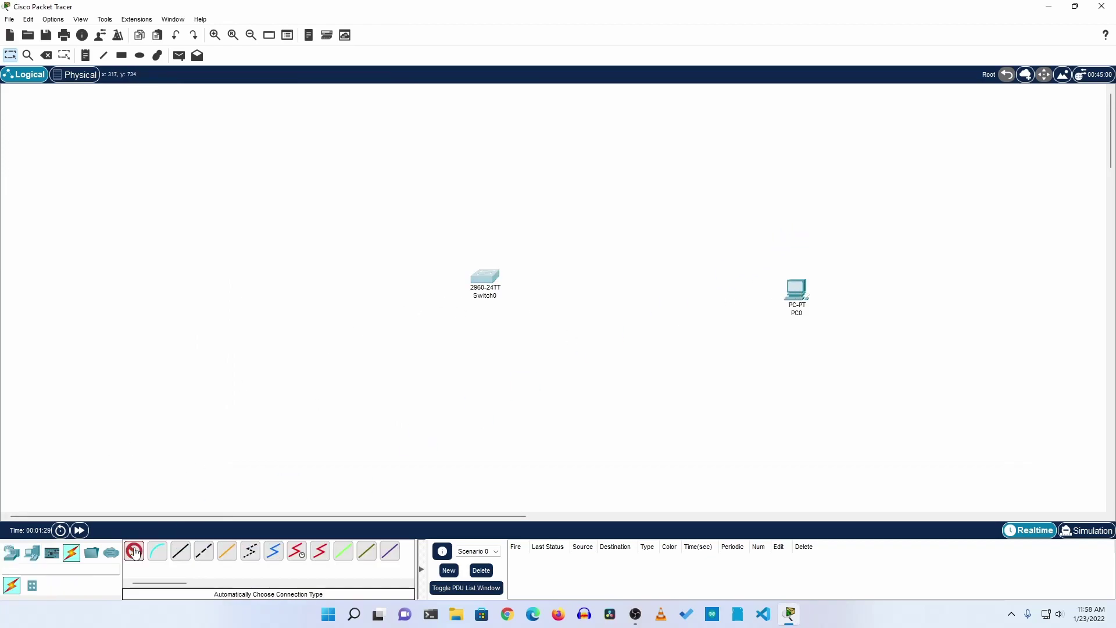
{"action": "left_click", "coordinate": [485, 276]}
{"action": "left_click", "coordinate": [791, 286]}
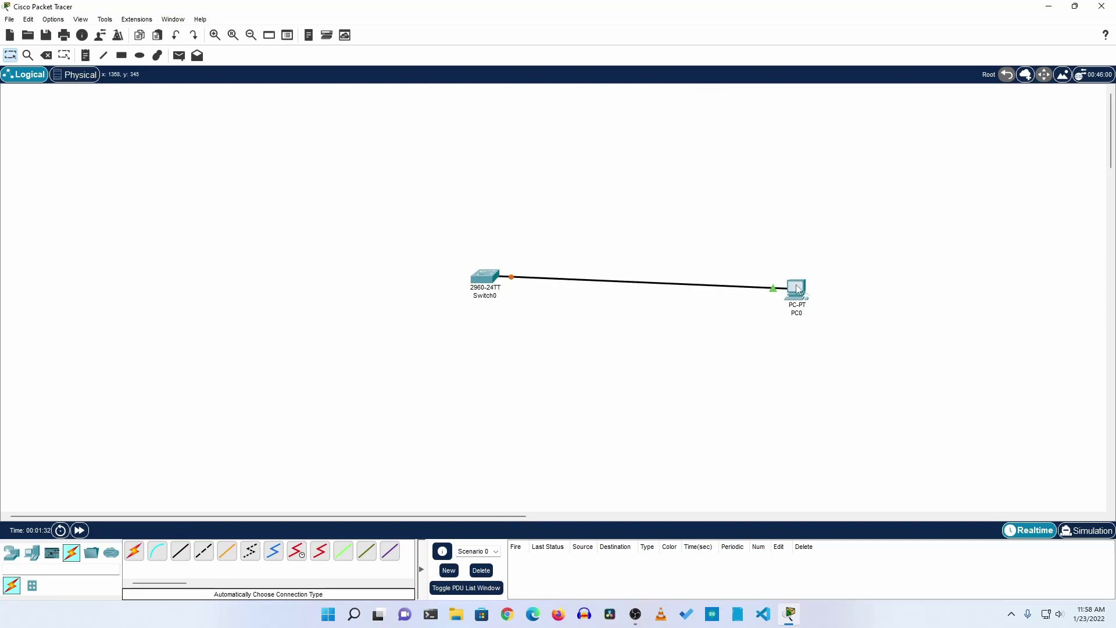
{"action": "left_click_drag", "start_coordinate": [478, 281], "coordinate": [473, 286]}
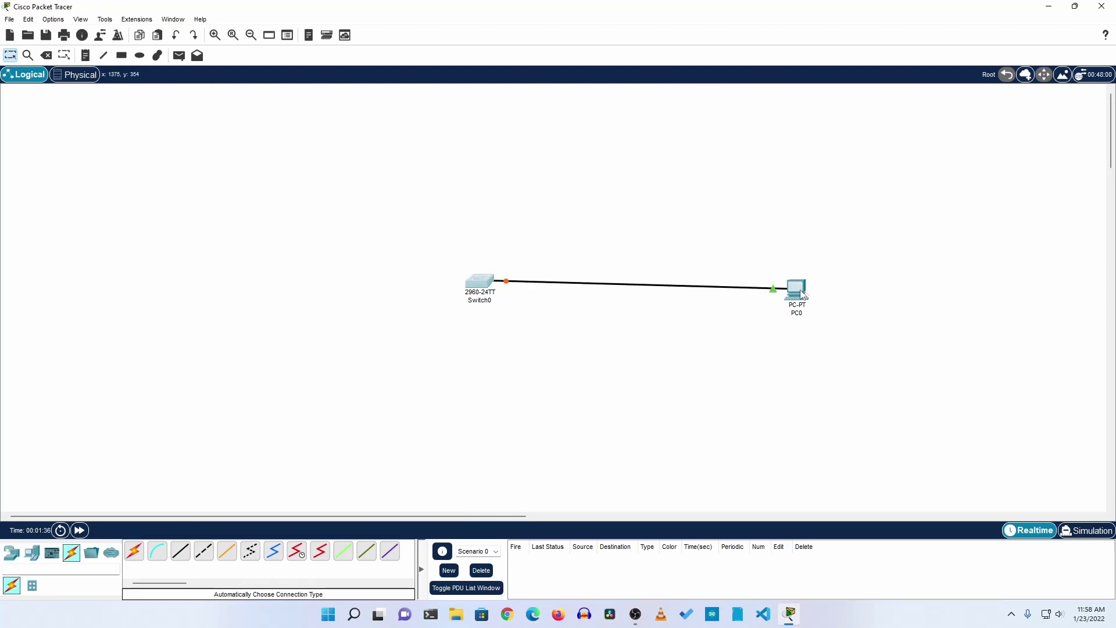
{"action": "left_click_drag", "start_coordinate": [799, 290], "coordinate": [801, 282]}
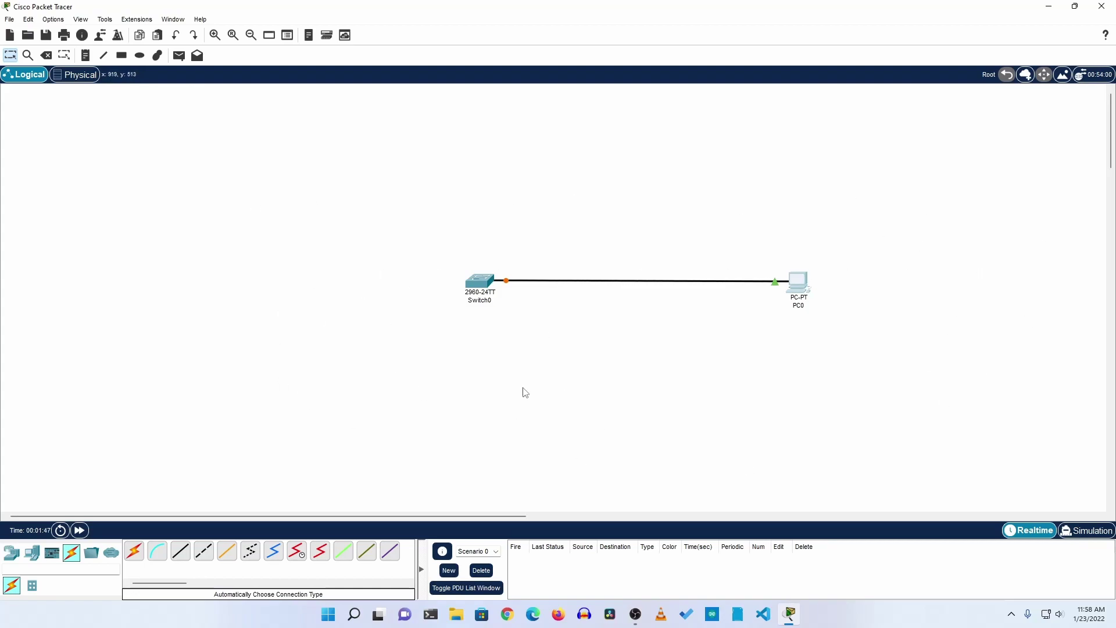
{"action": "left_click", "coordinate": [329, 613]}
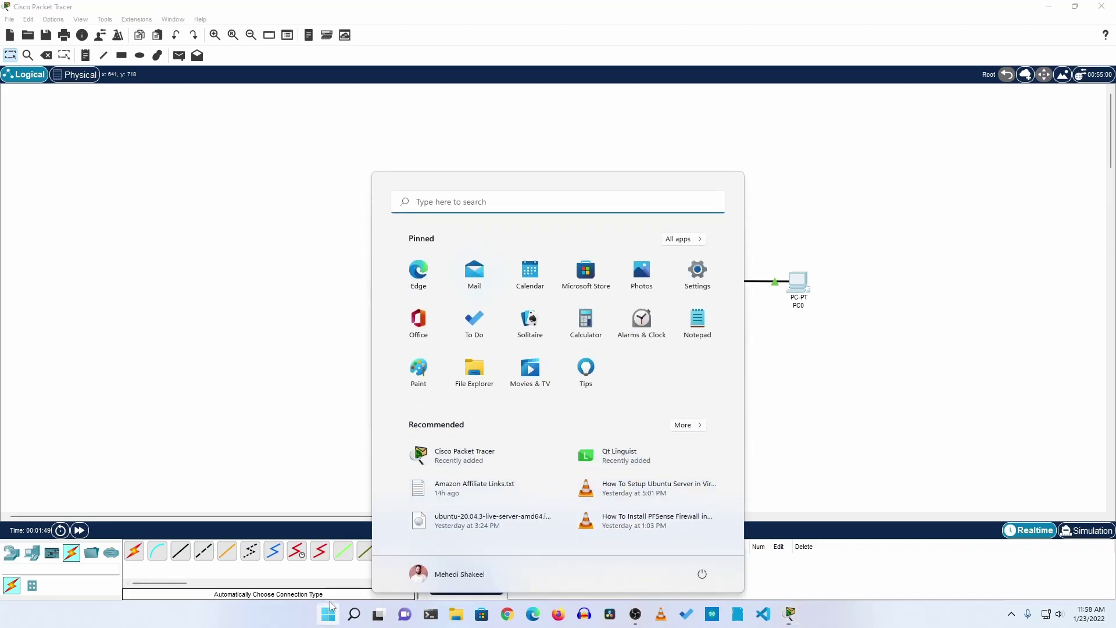
{"action": "type", "text": "pu"}
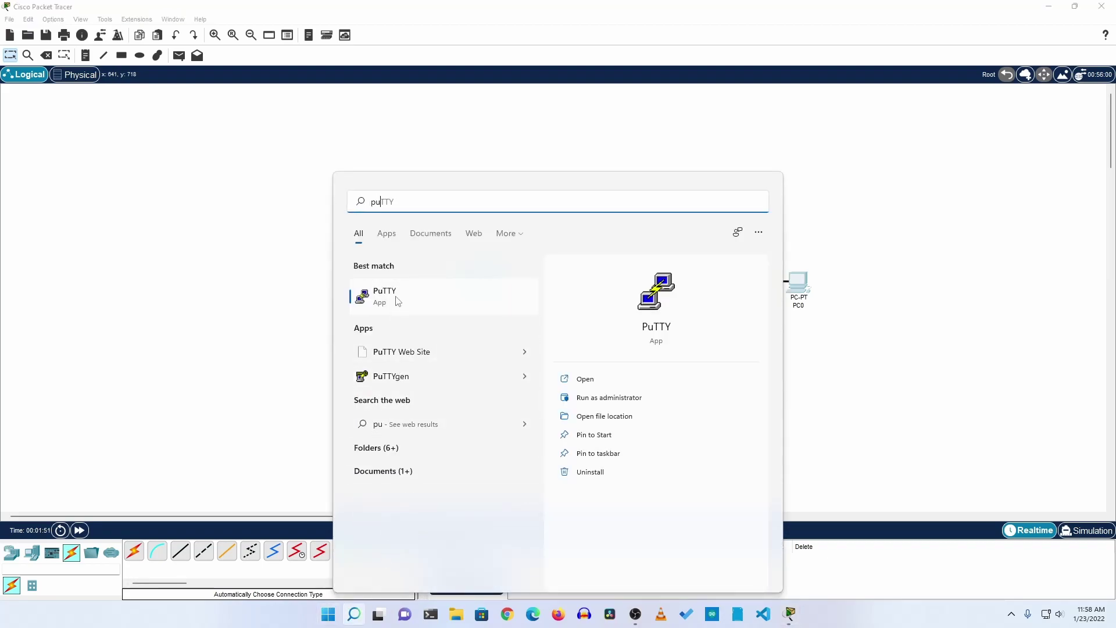
{"action": "left_click", "coordinate": [397, 296]}
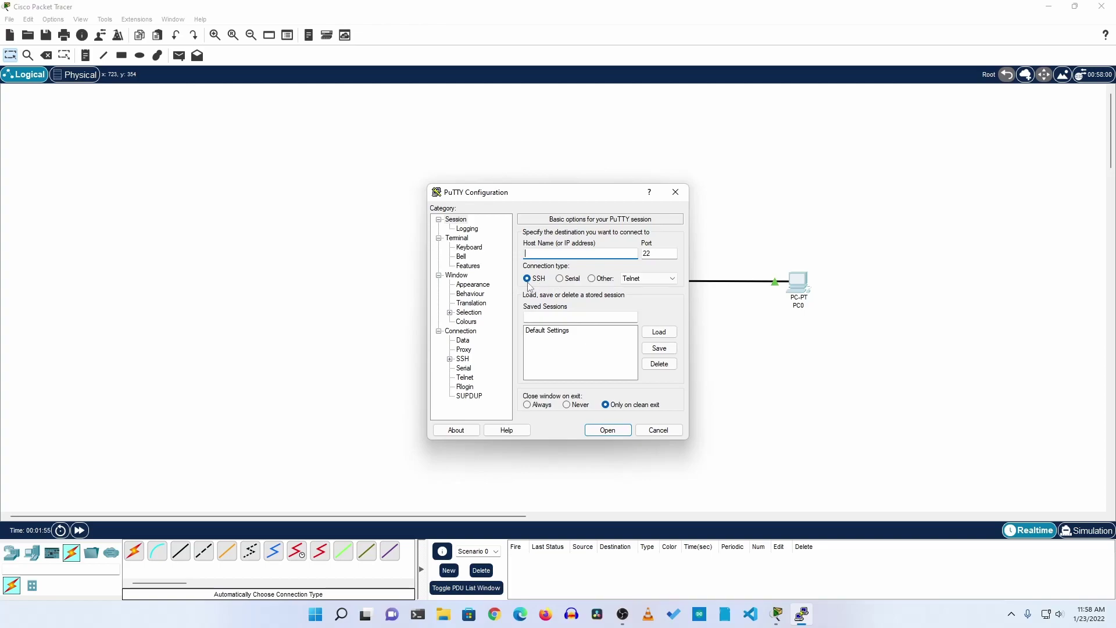
{"action": "left_click", "coordinate": [563, 280]}
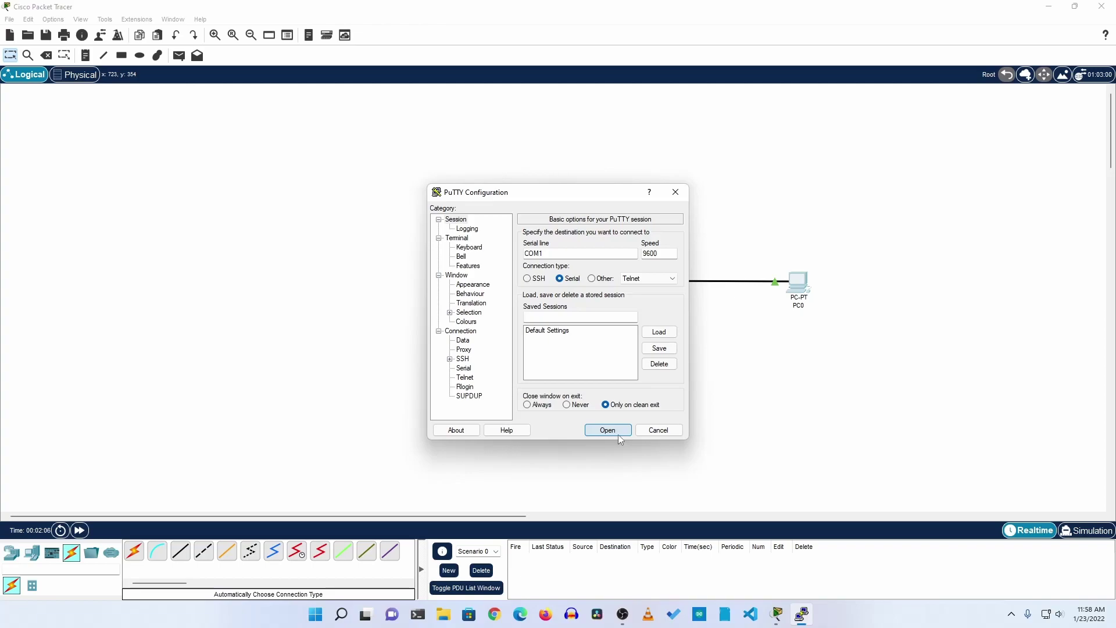
Remove PC0 and Switch0, then bring up the CLI of the new 2960 switch, Switch1
{"action": "key", "text": "Escape"}
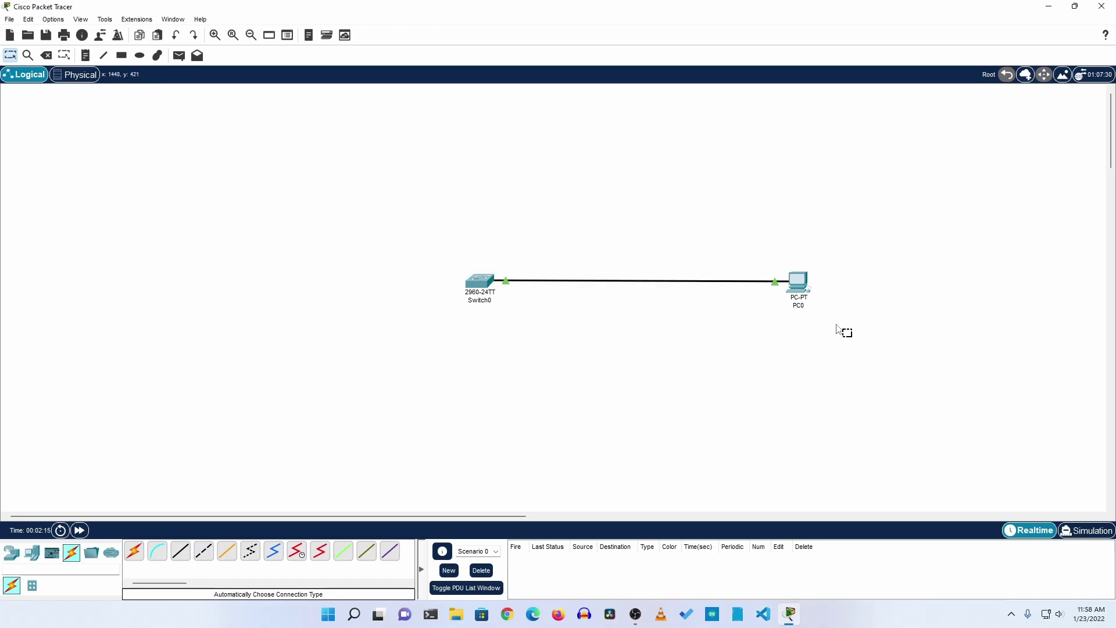
{"action": "left_click_drag", "start_coordinate": [852, 337], "coordinate": [668, 234]}
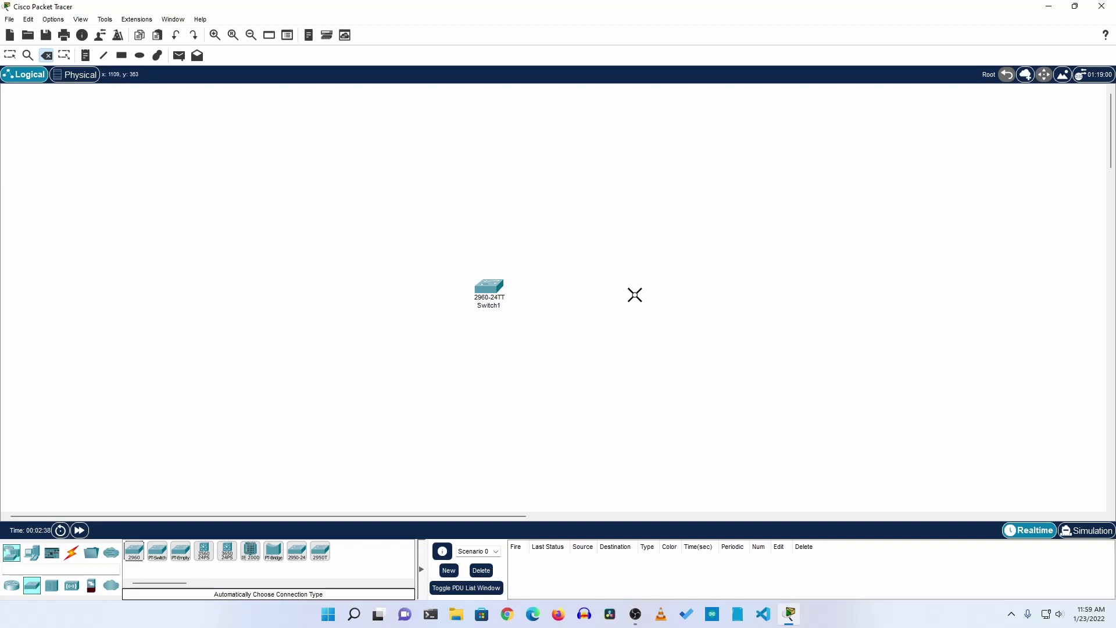
{"action": "left_click", "coordinate": [10, 55]}
{"action": "left_click", "coordinate": [487, 286]}
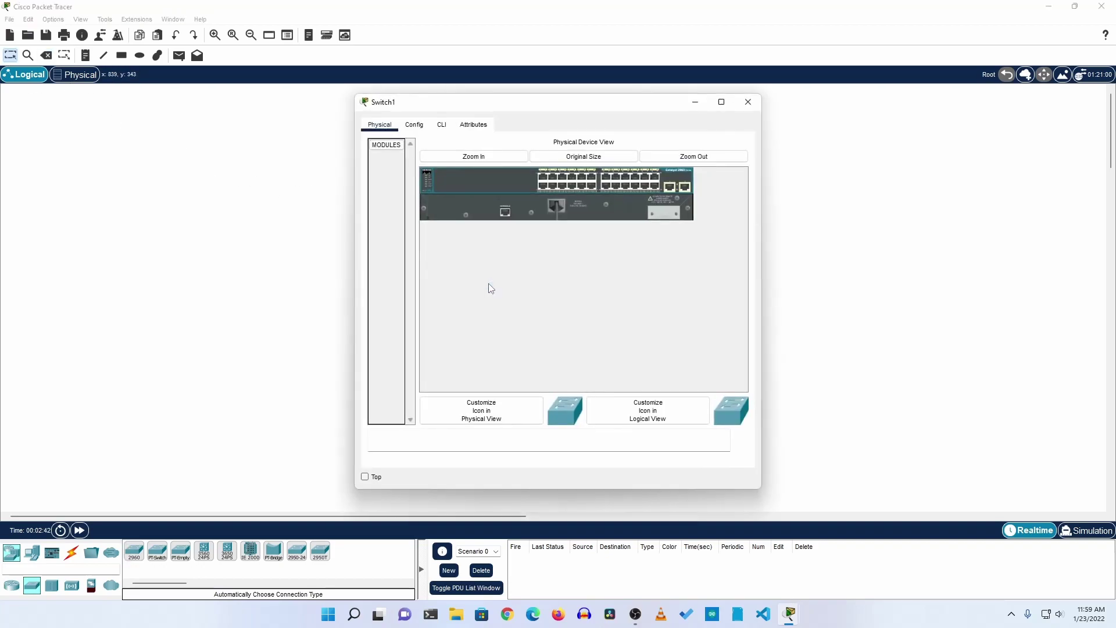
{"action": "left_click", "coordinate": [443, 126]}
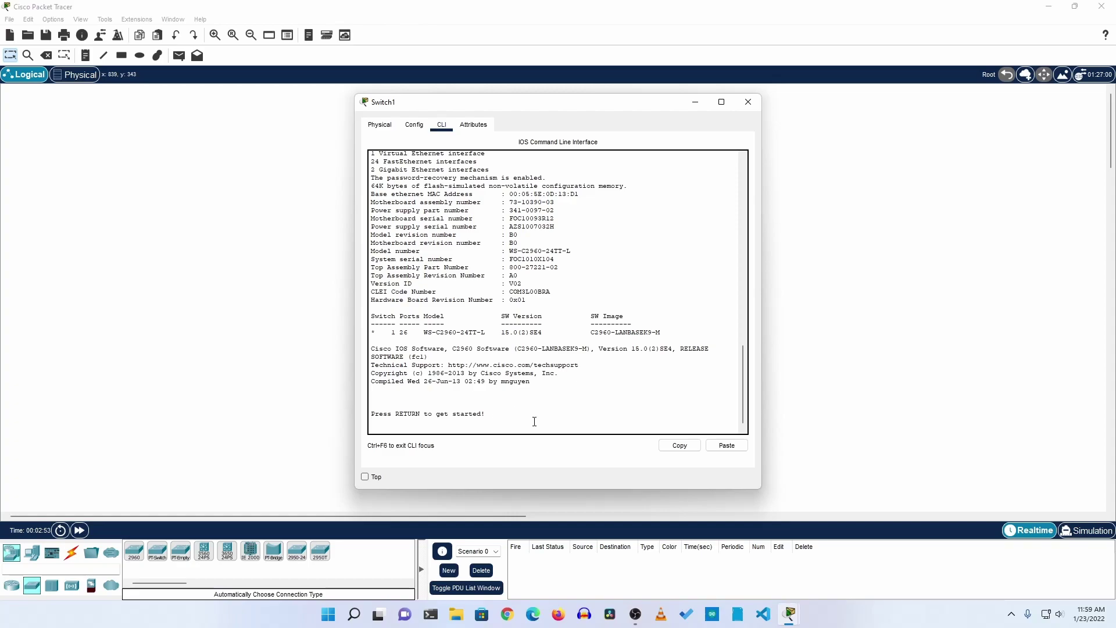
Start the CLI session at the Switch> prompt and run 'enable' for privileged mode
{"action": "key", "text": "Return"}
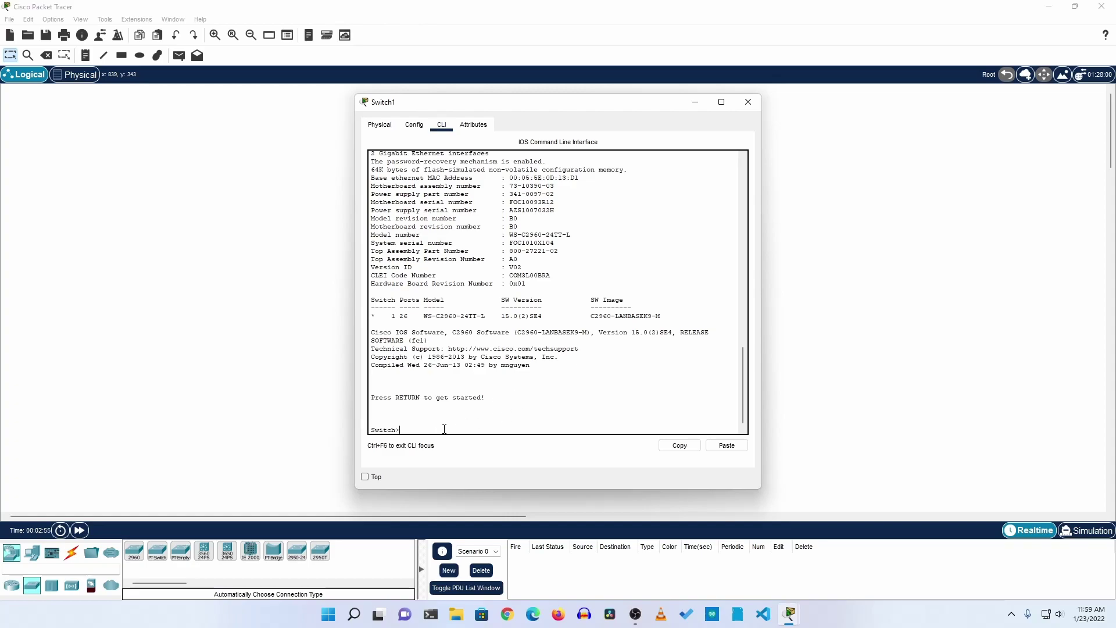
{"action": "left_click_drag", "start_coordinate": [400, 429], "coordinate": [371, 430]}
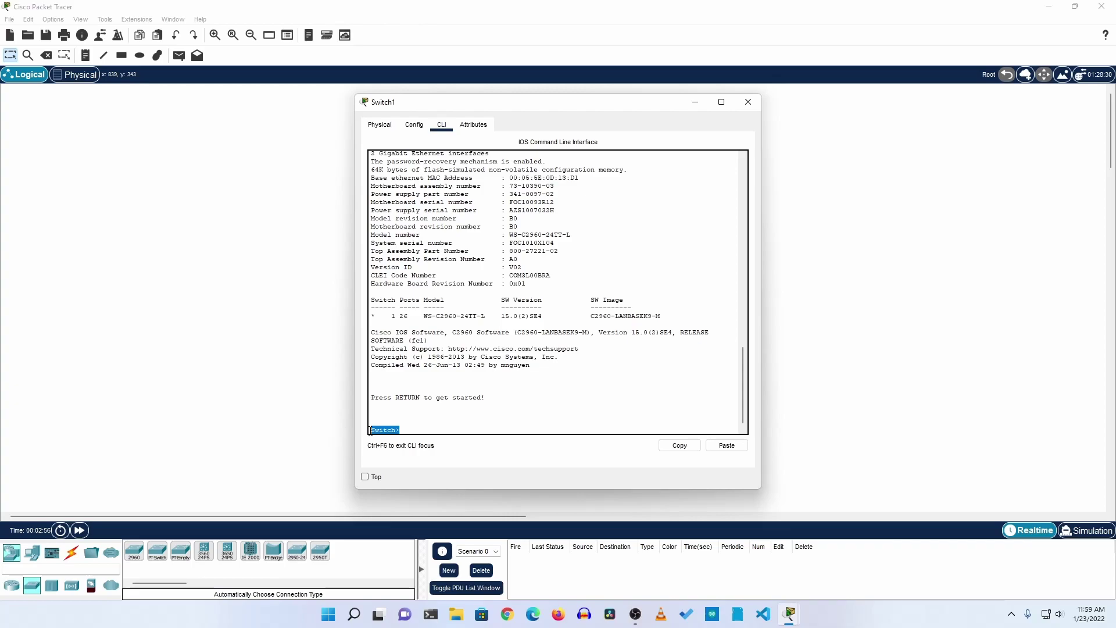
{"action": "left_click", "coordinate": [465, 426]}
{"action": "type", "text": "ena"}
{"action": "key", "text": "Tab"}
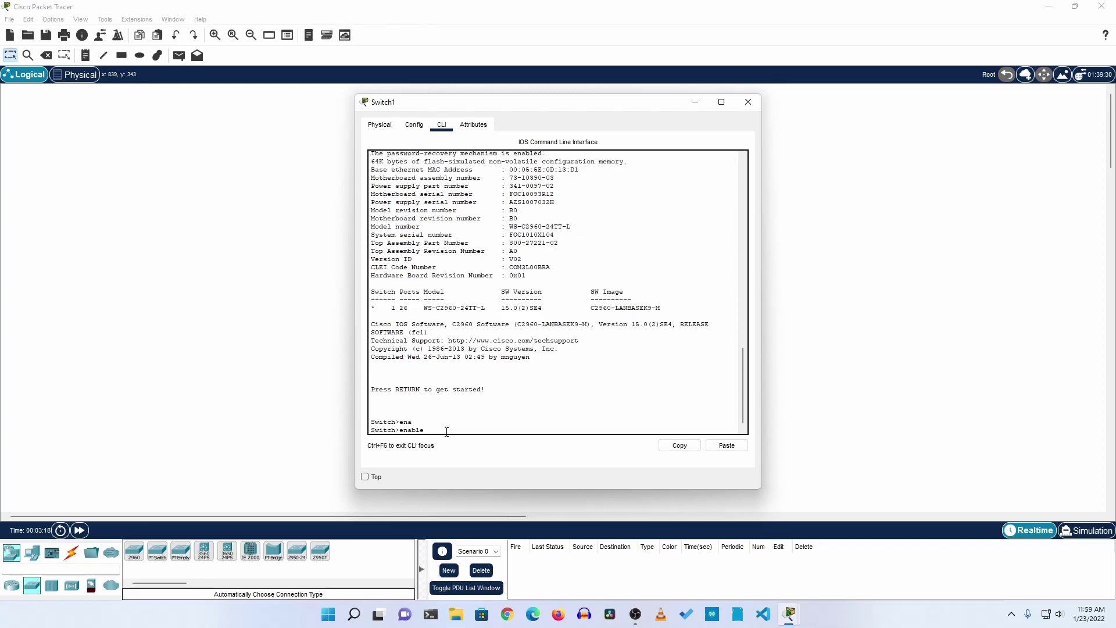
{"action": "key", "text": "Return"}
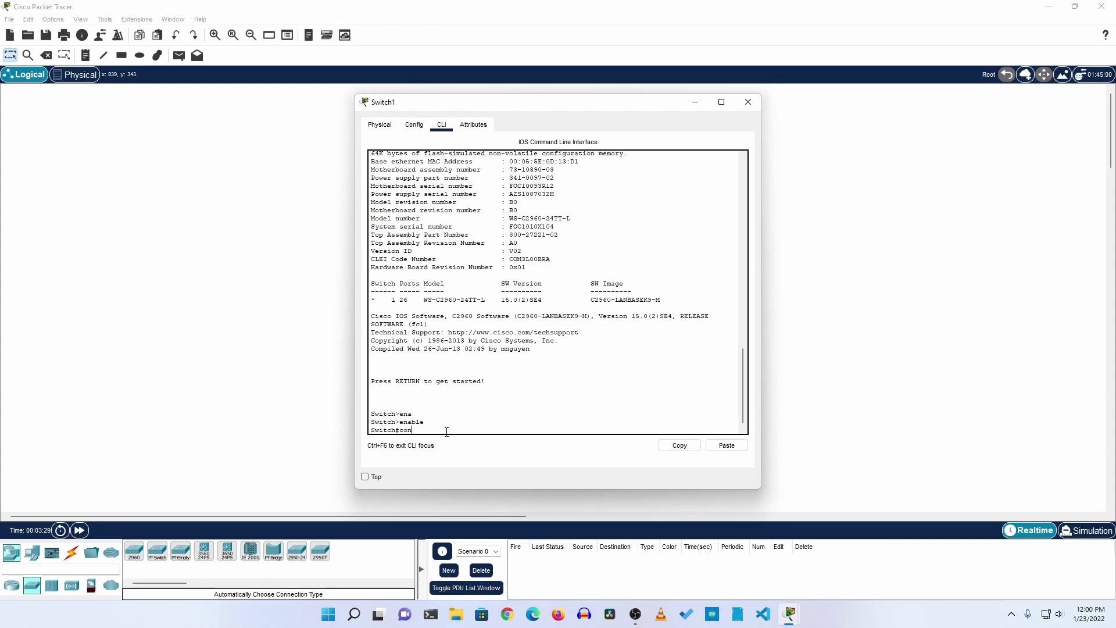
Run 'configure terminal' to reach the Switch(config)# prompt
{"action": "key", "text": "Tab"}
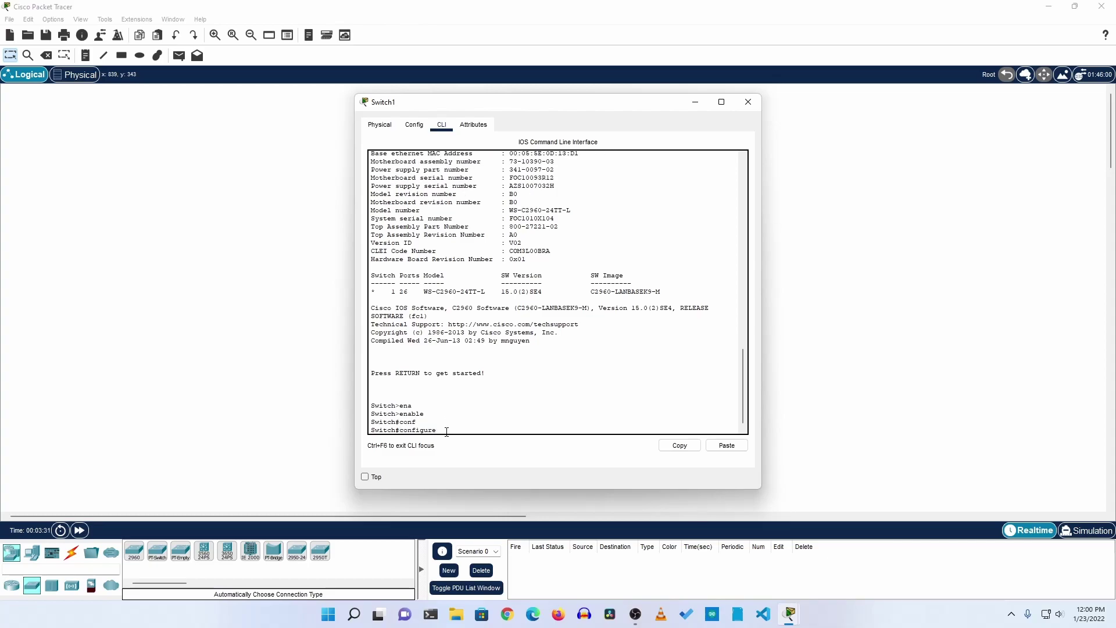
{"action": "type", "text": "ter"}
{"action": "key", "text": "Tab"}
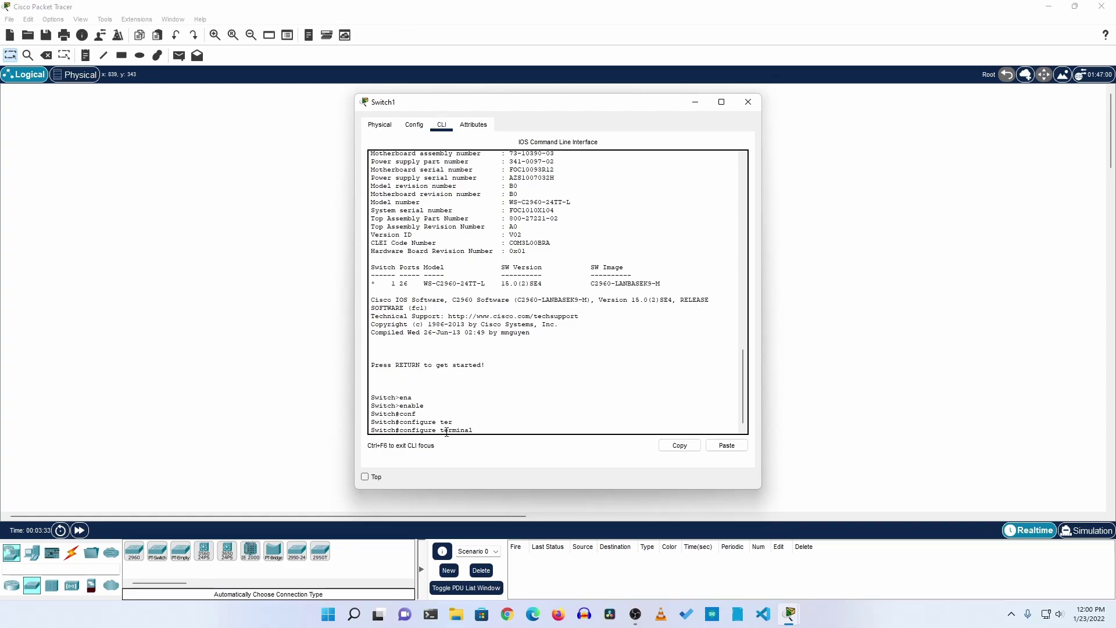
{"action": "key", "text": "Return"}
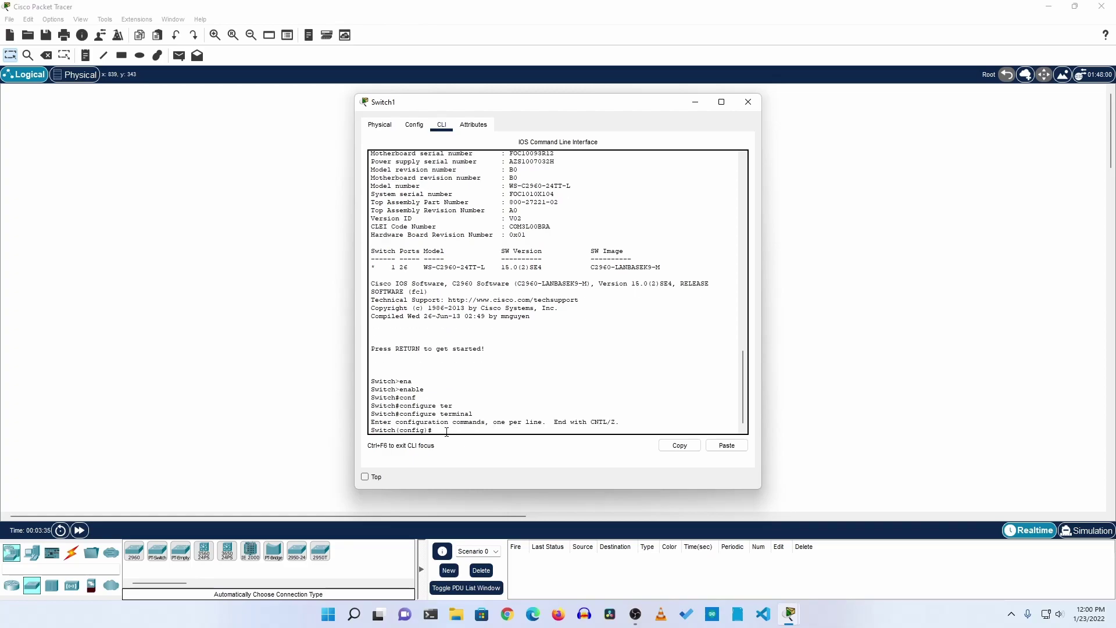
{"action": "key", "text": "Return"}
{"action": "key", "text": "Return"}
{"action": "key", "text": "Return"}
{"action": "key", "text": "Return"}
{"action": "key", "text": "Return"}
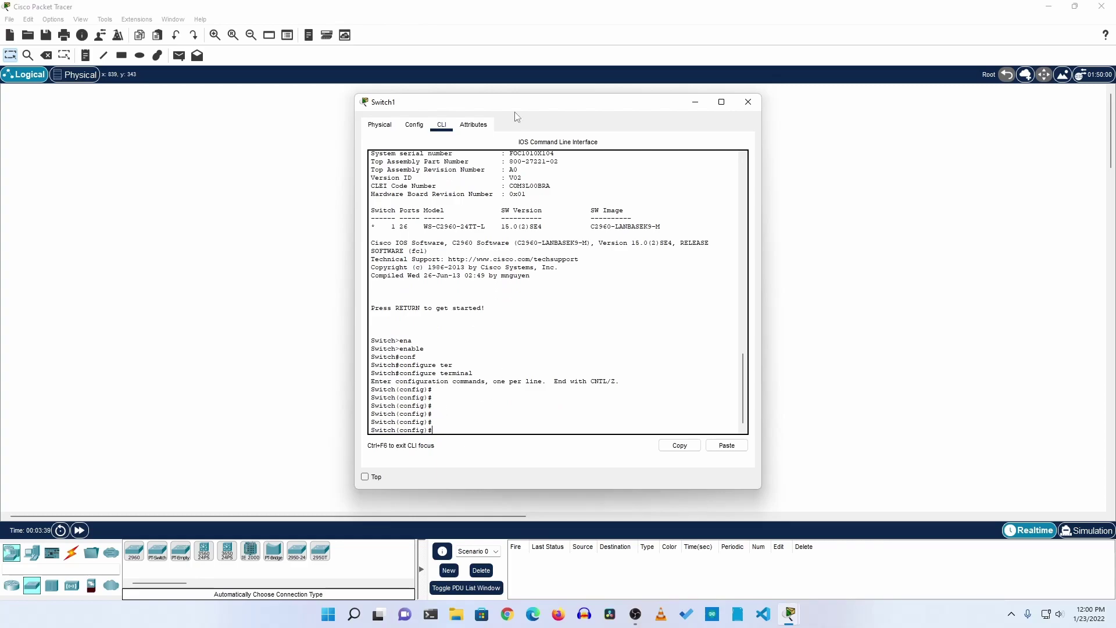
Run 'hostname F1S1' at the Switch(config)# prompt to rename the switch
{"action": "left_click_drag", "start_coordinate": [514, 113], "coordinate": [547, 103]}
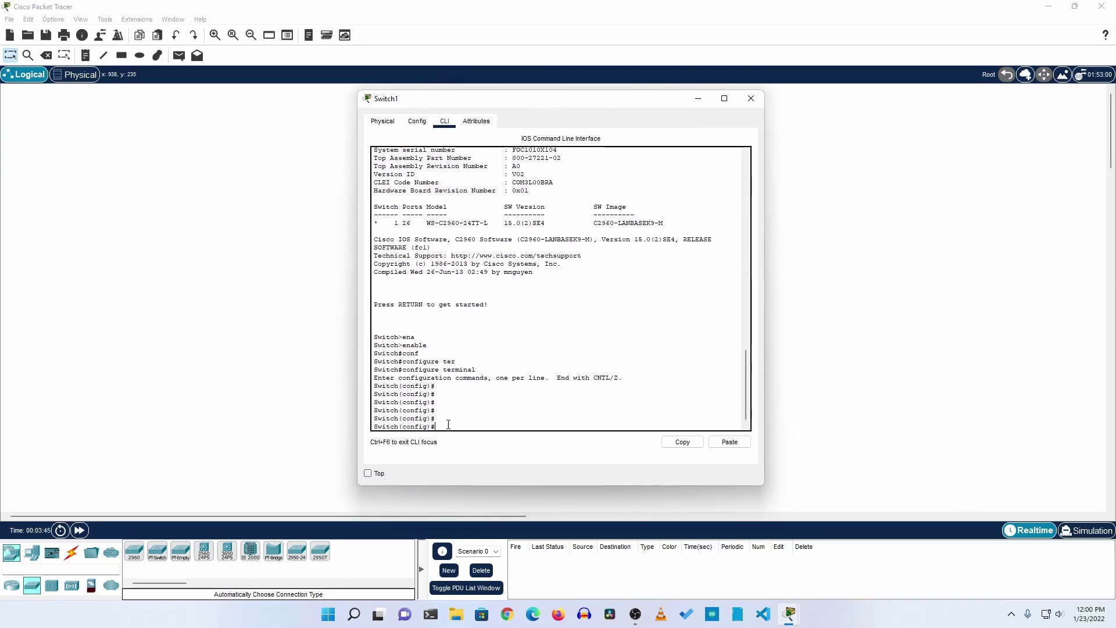
{"action": "left_click_drag", "start_coordinate": [398, 426], "coordinate": [360, 426]}
{"action": "left_click", "coordinate": [473, 424]}
{"action": "type", "text": "stname F1"}
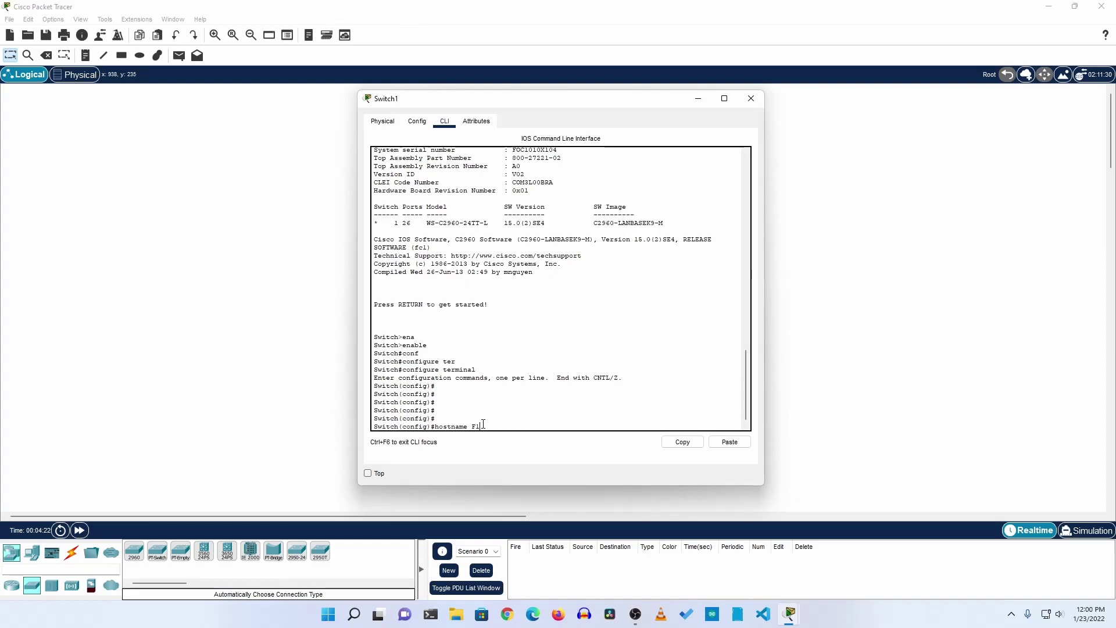
{"action": "type", "text": "S1"}
{"action": "key", "text": "Return"}
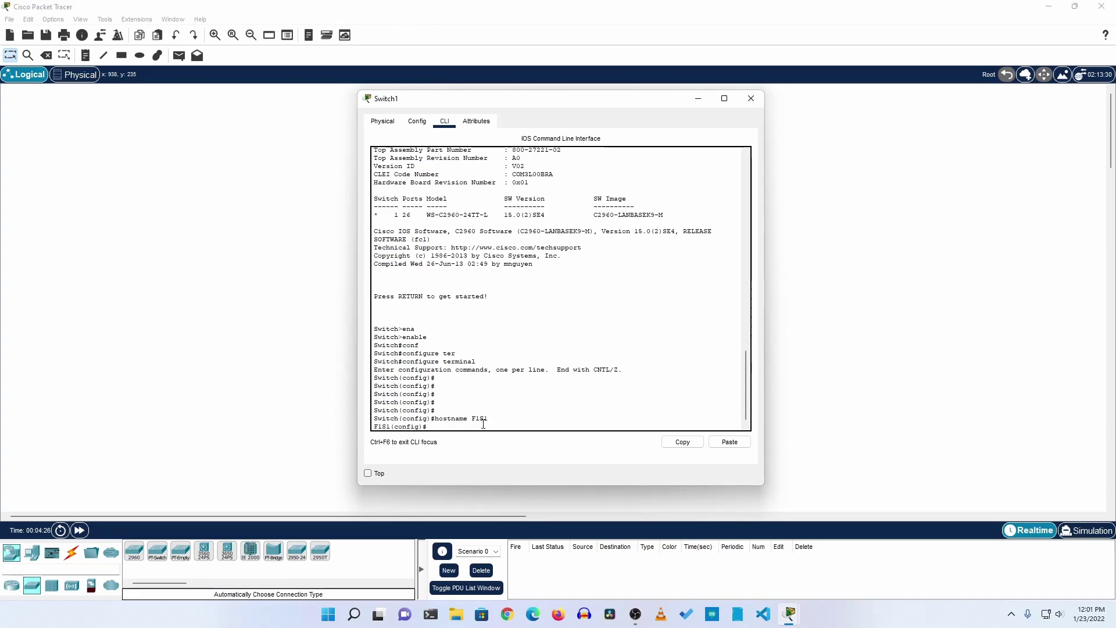
Add blank prompts and highlight the new F1S1 hostname in the prompt
{"action": "key", "text": "Return"}
{"action": "key", "text": "Return"}
{"action": "key", "text": "Return"}
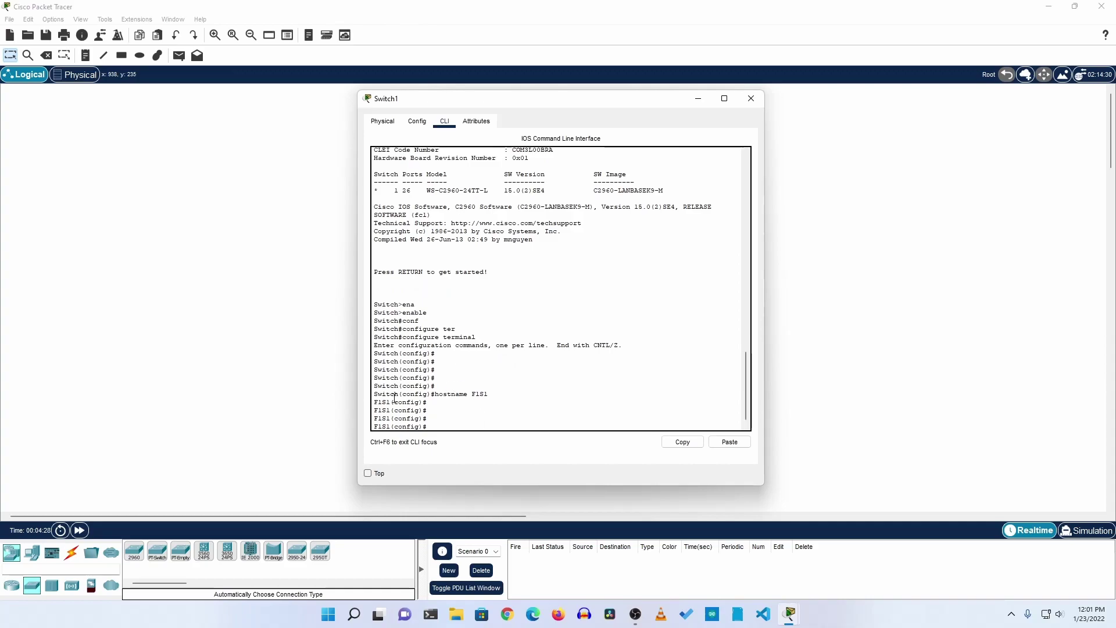
{"action": "double_click", "coordinate": [388, 402]}
{"action": "left_click", "coordinate": [479, 400]}
{"action": "left_click", "coordinate": [441, 425]}
Run 'do sh run' and page through the running configuration to the con and vty lines
{"action": "type", "text": "do sh run"}
{"action": "key", "text": "Return"}
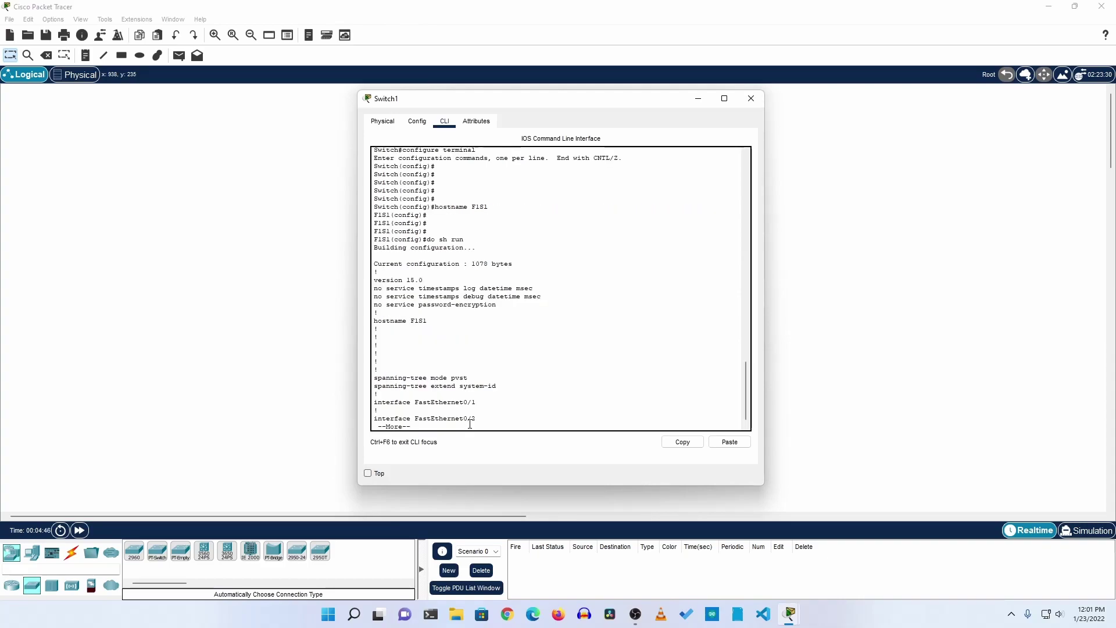
{"action": "key", "text": "Return"}
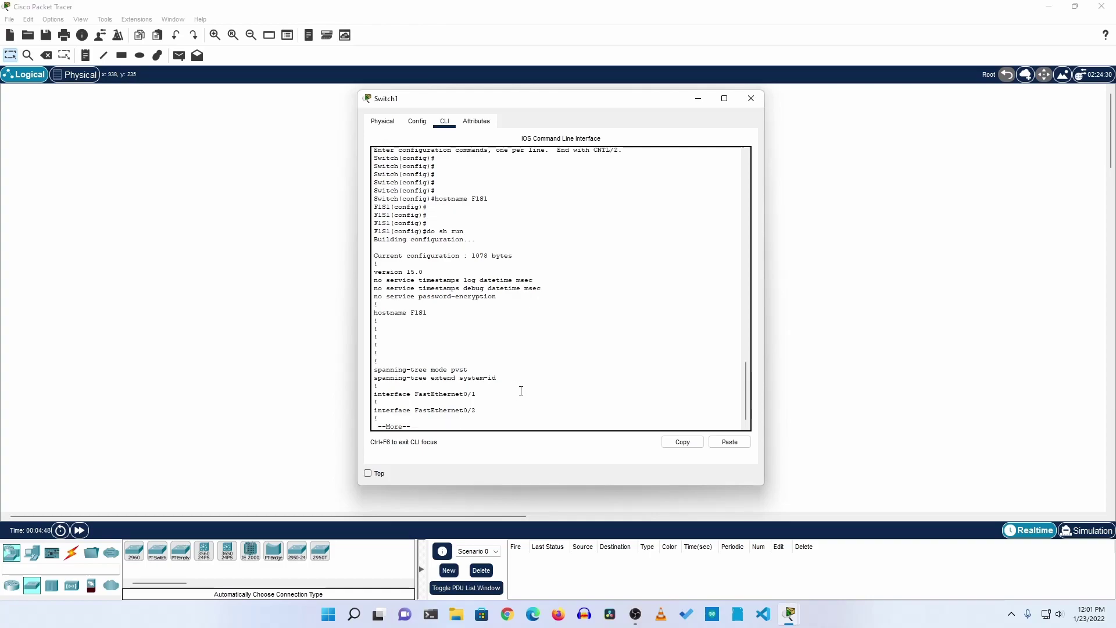
{"action": "key", "text": "Return"}
{"action": "key", "text": "Return"}
{"action": "key", "text": "Return"}
{"action": "key", "text": "Return"}
{"action": "key", "text": "Return"}
{"action": "key", "text": "Return"}
{"action": "key", "text": "Return"}
{"action": "key", "text": "Return"}
{"action": "key", "text": "Return"}
{"action": "key", "text": "Return"}
{"action": "key", "text": "Return"}
{"action": "key", "text": "Return"}
{"action": "key", "text": "Return"}
{"action": "key", "text": "Return"}
{"action": "key", "text": "Return"}
{"action": "key", "text": "Return"}
{"action": "key", "text": "Return"}
{"action": "key", "text": "Return"}
{"action": "key", "text": "Return"}
{"action": "key", "text": "Return"}
{"action": "key", "text": "Return"}
{"action": "key", "text": "Return"}
{"action": "key", "text": "Return"}
{"action": "key", "text": "Return"}
{"action": "key", "text": "Return"}
{"action": "key", "text": "Return"}
{"action": "key", "text": "Return"}
{"action": "key", "text": "Return"}
{"action": "key", "text": "Return"}
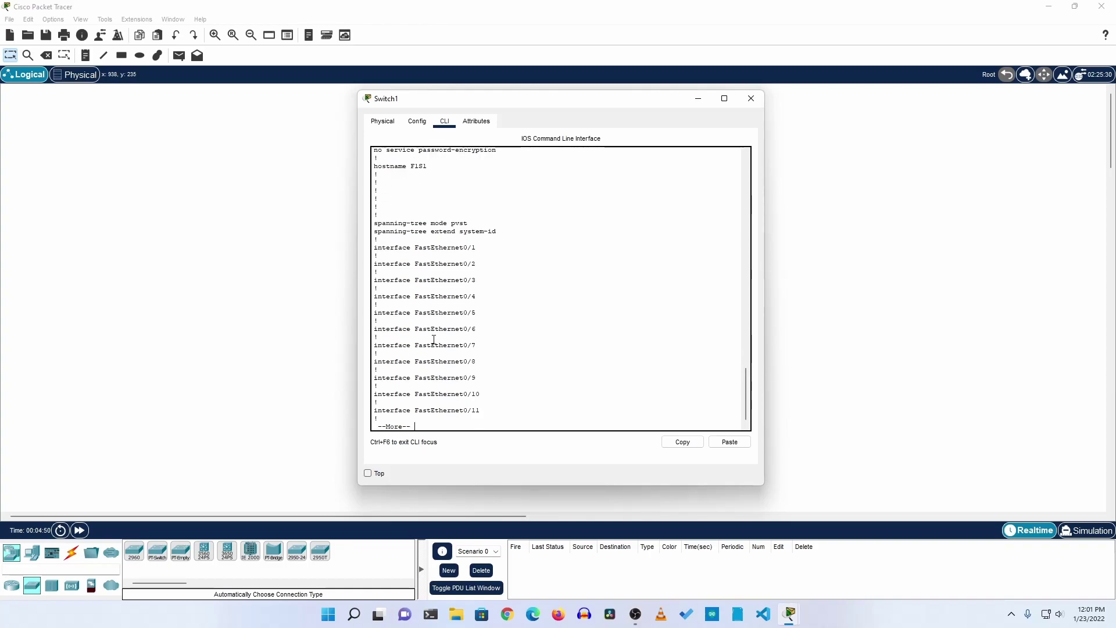
{"action": "key", "text": "Return"}
{"action": "key", "text": "Return"}
{"action": "key", "text": "Return"}
{"action": "key", "text": "Return"}
{"action": "key", "text": "Return"}
{"action": "key", "text": "Return"}
{"action": "key", "text": "Return"}
{"action": "key", "text": "Return"}
{"action": "key", "text": "Return"}
{"action": "key", "text": "Return"}
{"action": "key", "text": "Return"}
{"action": "key", "text": "Return"}
{"action": "key", "text": "Return"}
{"action": "key", "text": "Return"}
{"action": "key", "text": "Return"}
{"action": "key", "text": "Return"}
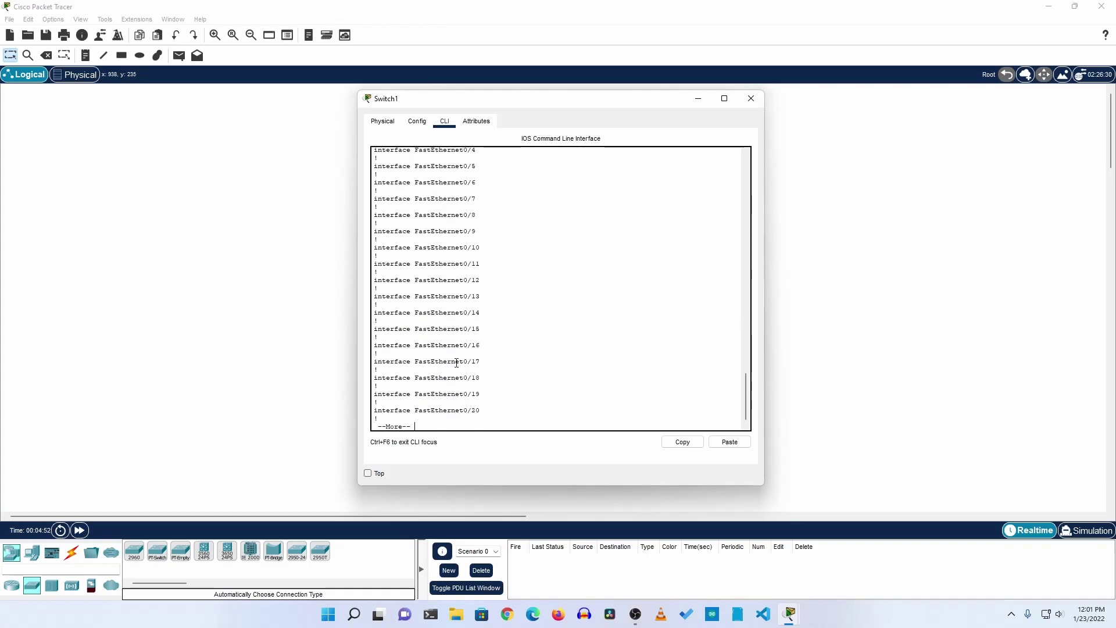
{"action": "key", "text": "Return"}
{"action": "key", "text": "Return"}
{"action": "key", "text": "Return"}
{"action": "key", "text": "Return"}
{"action": "key", "text": "Return"}
{"action": "key", "text": "Return"}
{"action": "key", "text": "Return"}
{"action": "key", "text": "Return"}
{"action": "key", "text": "Return"}
{"action": "key", "text": "Return"}
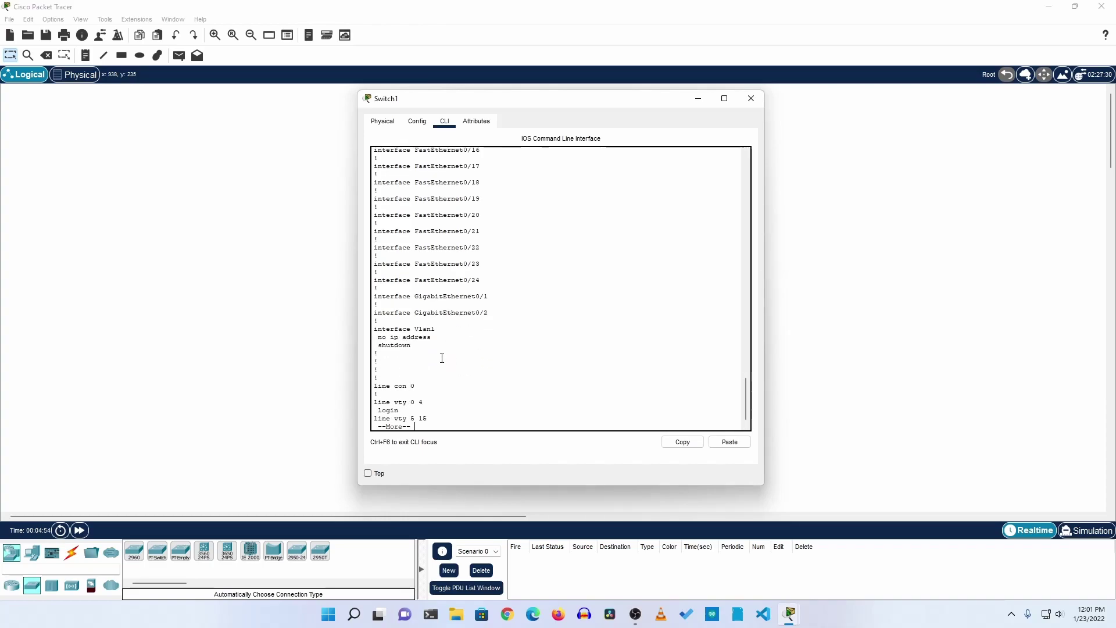
{"action": "key", "text": "Return"}
{"action": "key", "text": "Return"}
{"action": "key", "text": "Return"}
{"action": "key", "text": "Return"}
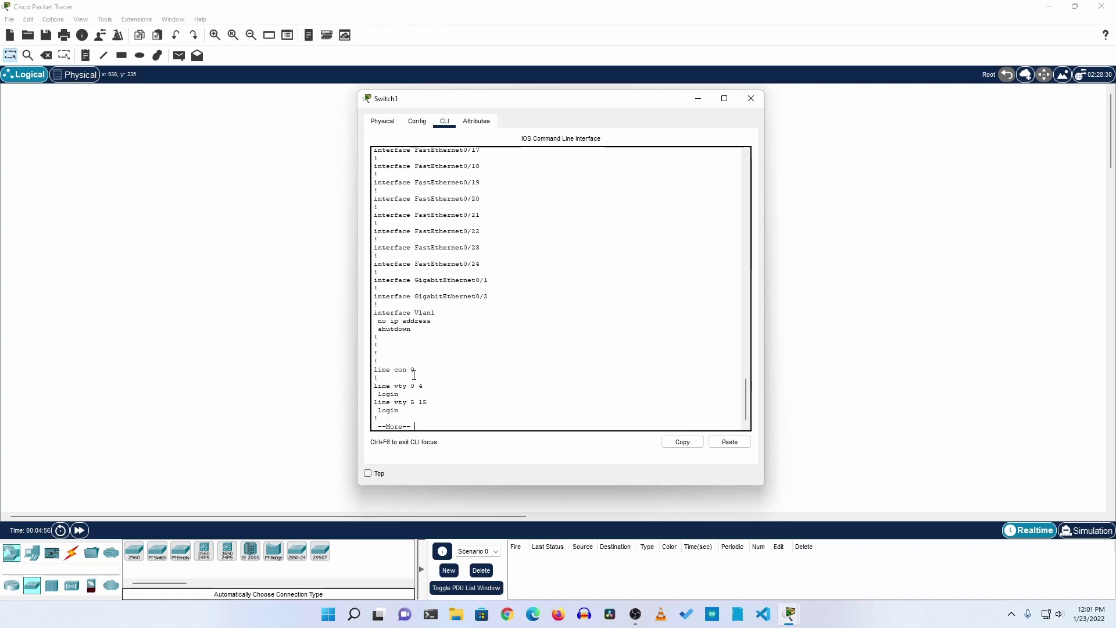
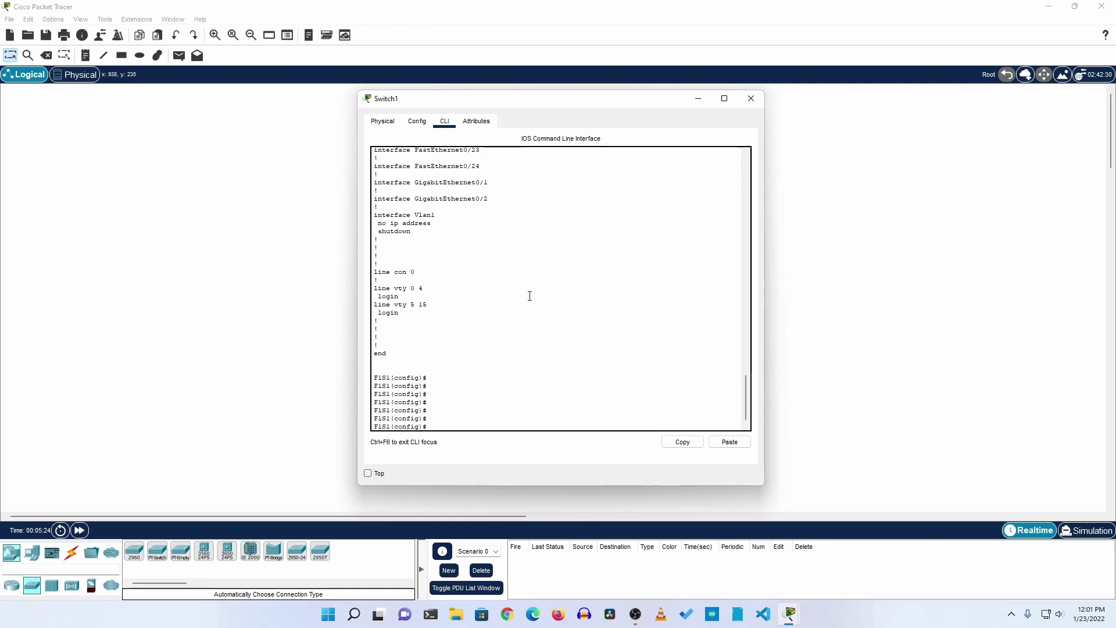
Point out the line con 0 entry in the running configuration and begin typing line con
{"action": "left_click_drag", "start_coordinate": [426, 271], "coordinate": [366, 272]}
{"action": "left_click", "coordinate": [462, 426]}
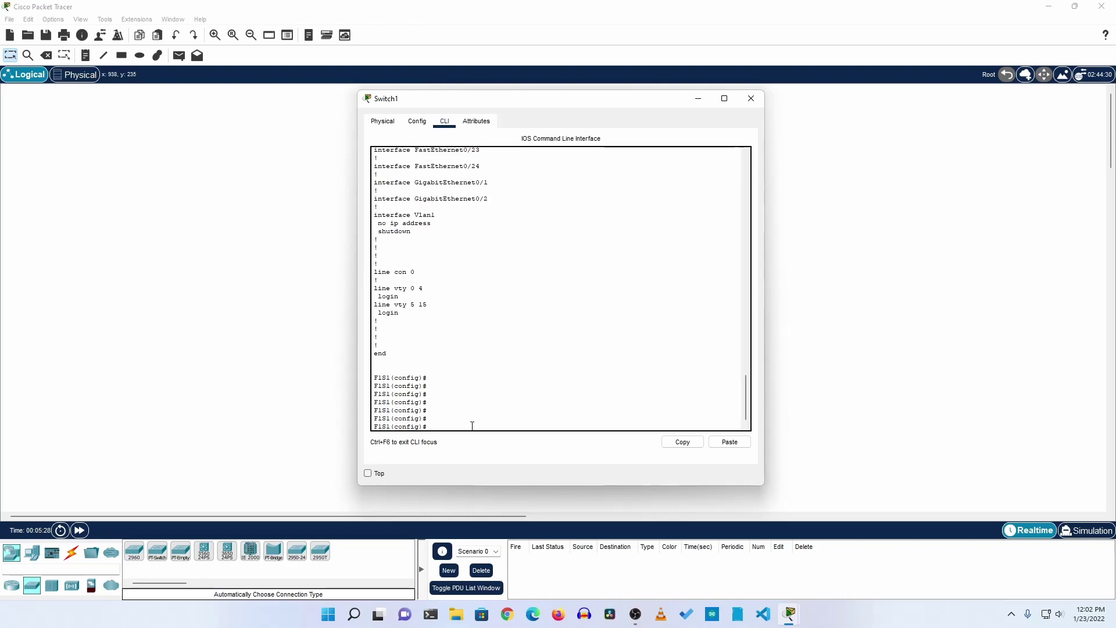
{"action": "type", "text": "line con"}
Enter line console 0 configuration mode on F1S1
{"action": "key", "text": "Tab"}
{"action": "type", "text": "0"}
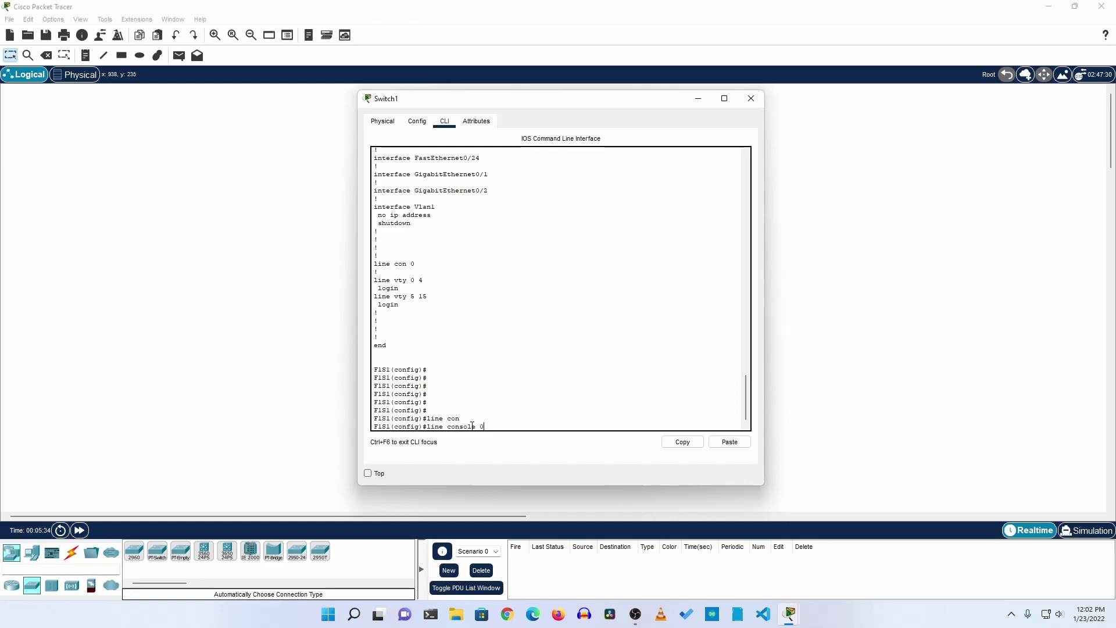
{"action": "left_click_drag", "start_coordinate": [419, 262], "coordinate": [373, 263]}
{"action": "left_click", "coordinate": [517, 427]}
{"action": "key", "text": "Return"}
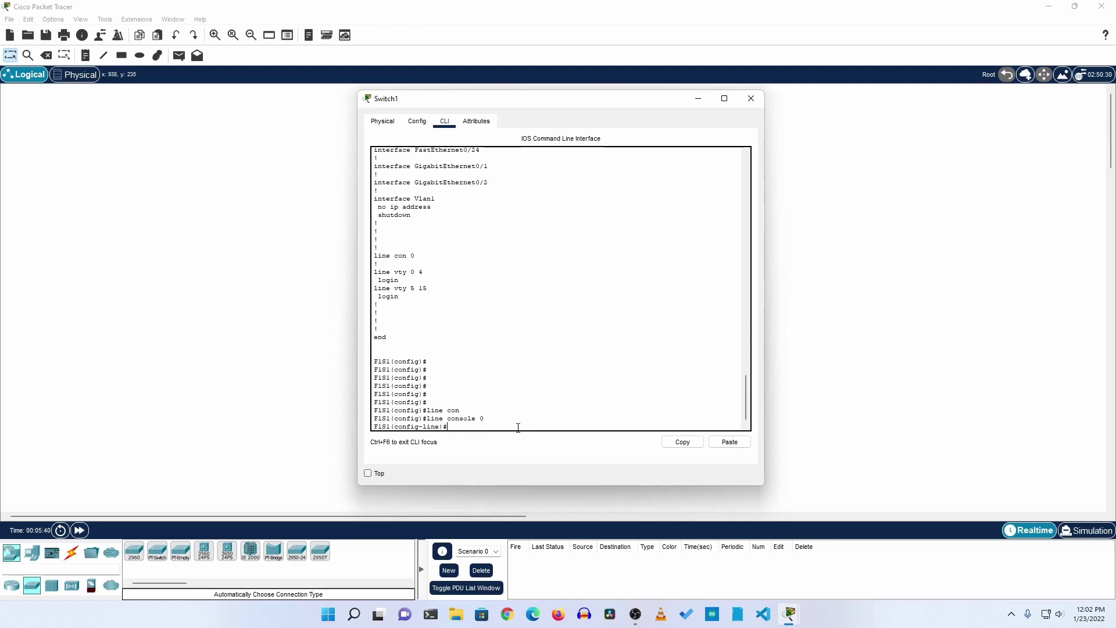
{"action": "left_click_drag", "start_coordinate": [395, 427], "coordinate": [441, 427]}
{"action": "left_click", "coordinate": [405, 428]}
Set the console line password and require login on it
{"action": "key", "text": "Return"}
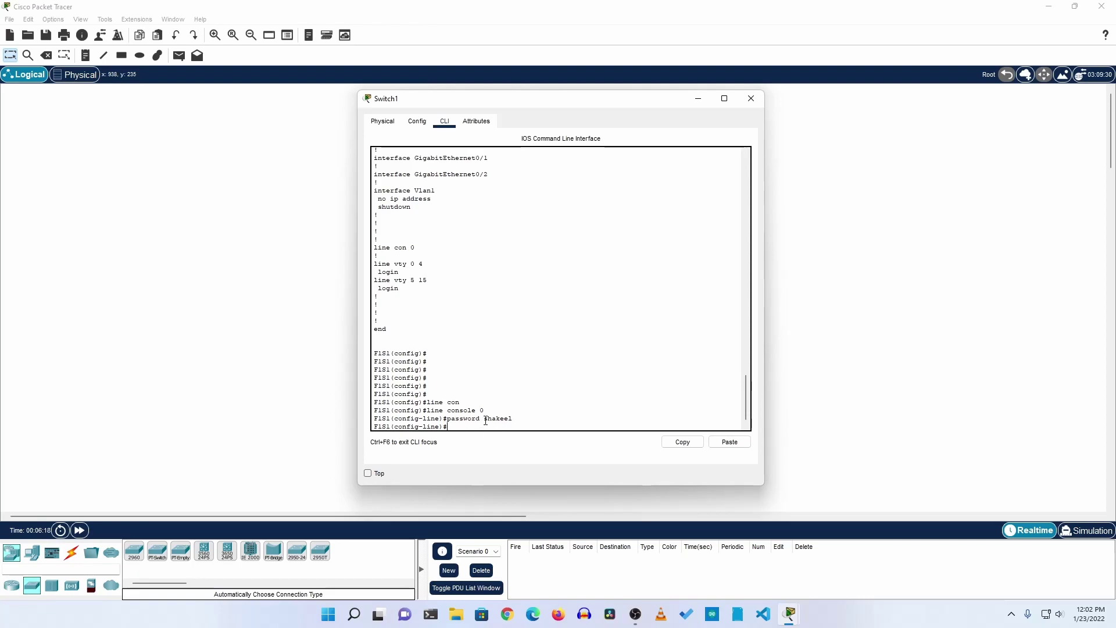
{"action": "left_click_drag", "start_coordinate": [485, 420], "coordinate": [525, 419]}
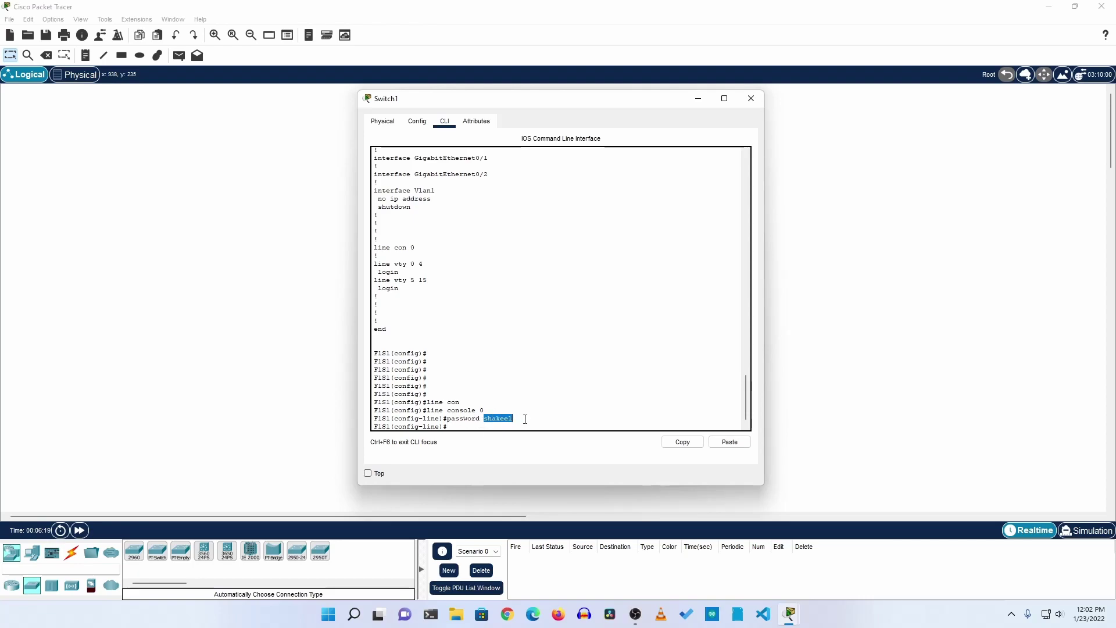
{"action": "left_click", "coordinate": [473, 425]}
{"action": "type", "text": "login"}
{"action": "key", "text": "Return"}
{"action": "key", "text": "Return"}
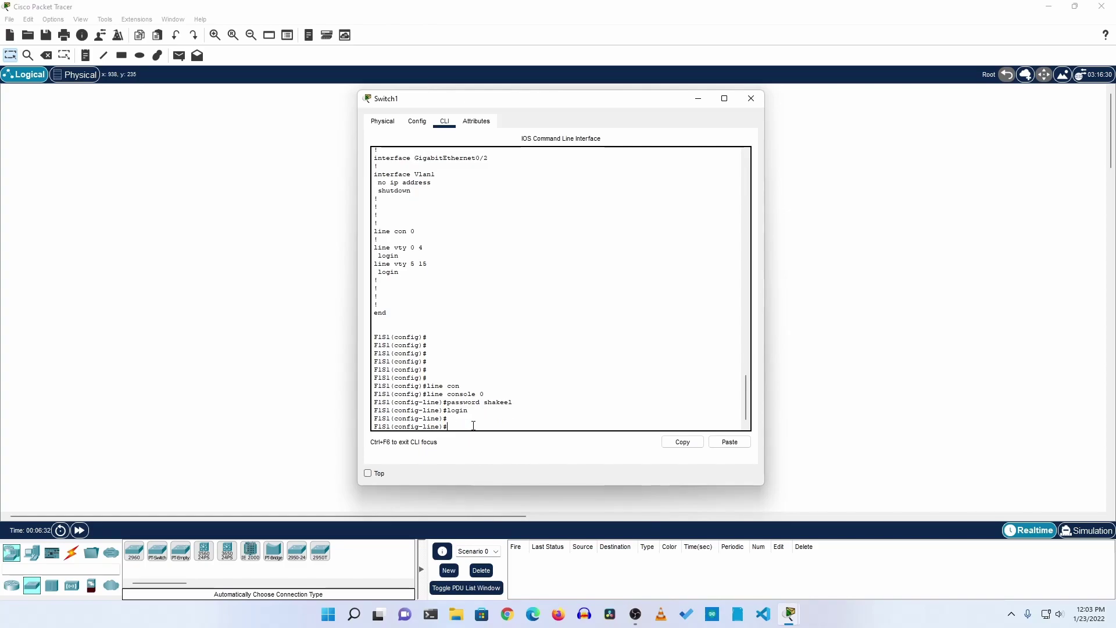
Return to privileged mode with Ctrl+Z and log out with exit
{"action": "key", "text": "ctrl+z"}
{"action": "type", "text": "exit"}
{"action": "key", "text": "Return"}
{"action": "key", "text": "Return"}
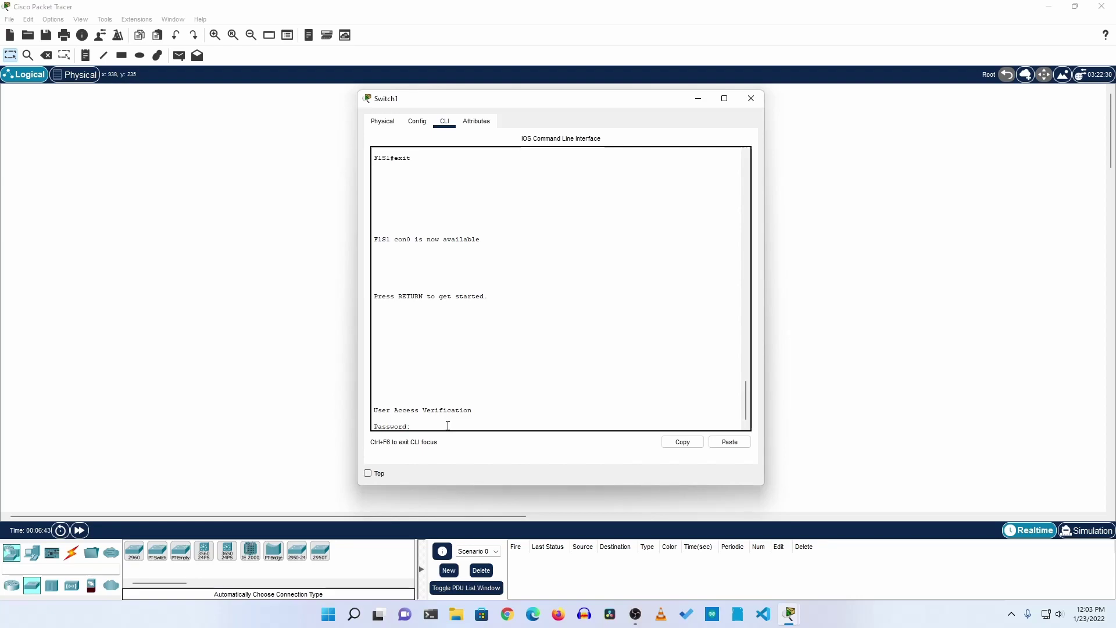
Log in with the console password, then run enable and config ter
{"action": "key", "text": "Return"}
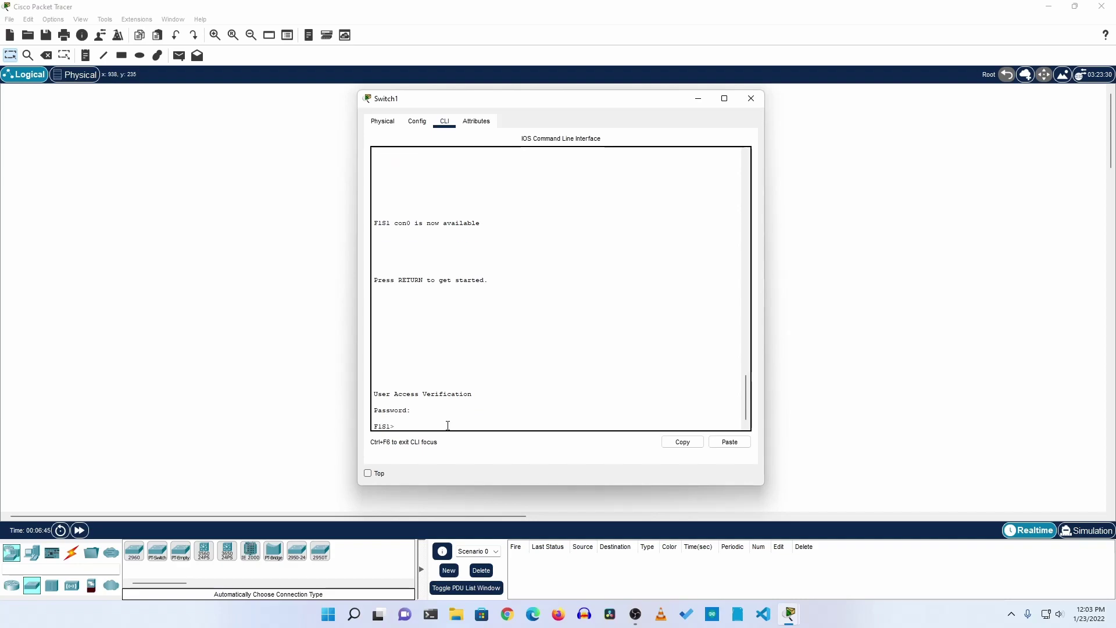
{"action": "key", "text": "Return"}
{"action": "key", "text": "Return"}
{"action": "key", "text": "Return"}
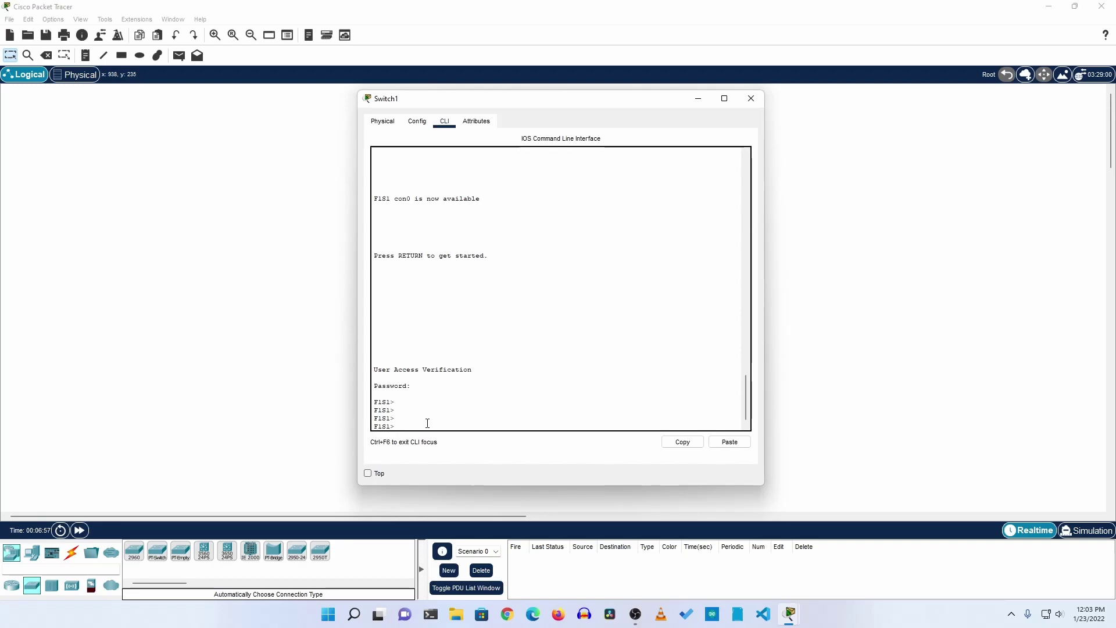
{"action": "type", "text": "enable"}
{"action": "key", "text": "Return"}
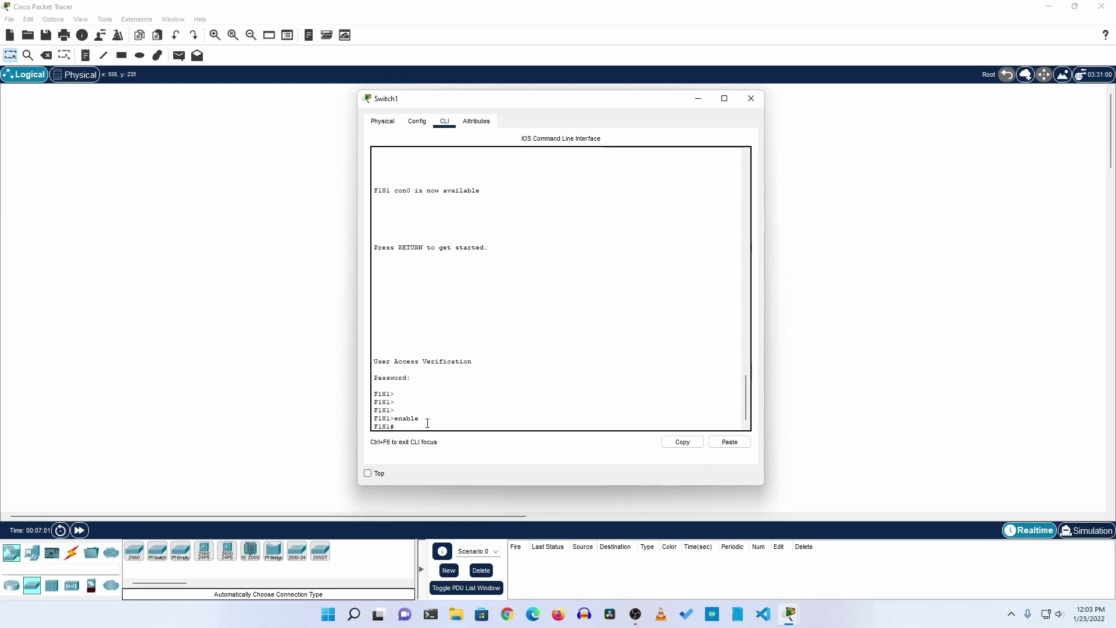
{"action": "type", "text": "config ter"}
{"action": "key", "text": "Return"}
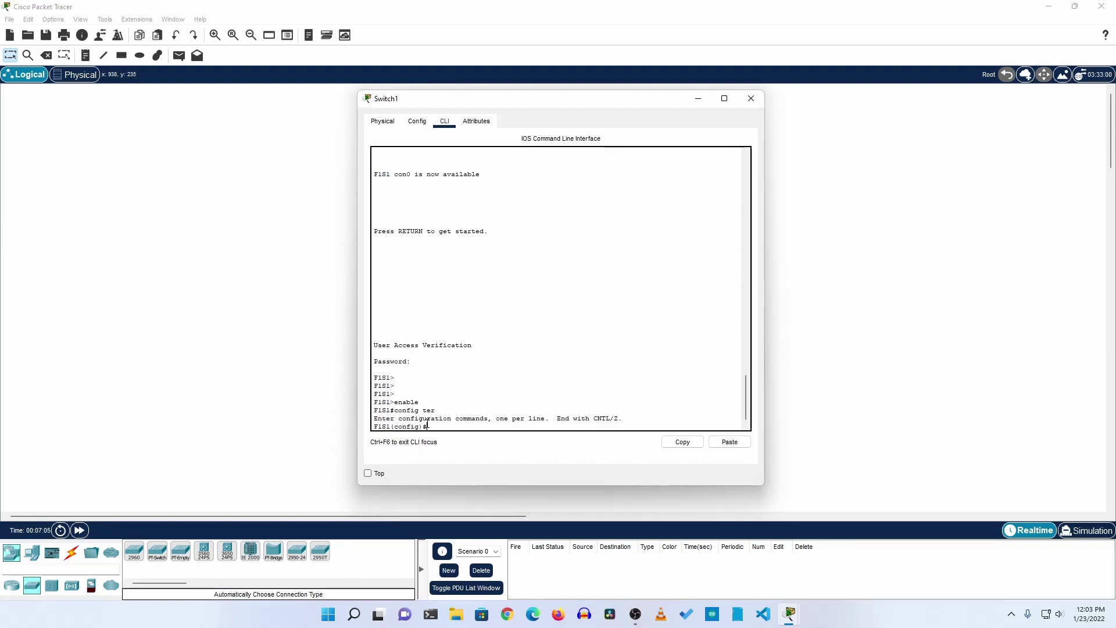
{"action": "key", "text": "Return"}
{"action": "key", "text": "Return"}
{"action": "key", "text": "Return"}
{"action": "key", "text": "Return"}
{"action": "key", "text": "Return"}
{"action": "key", "text": "Return"}
{"action": "key", "text": "Return"}
{"action": "key", "text": "Return"}
{"action": "key", "text": "Return"}
{"action": "key", "text": "Return"}
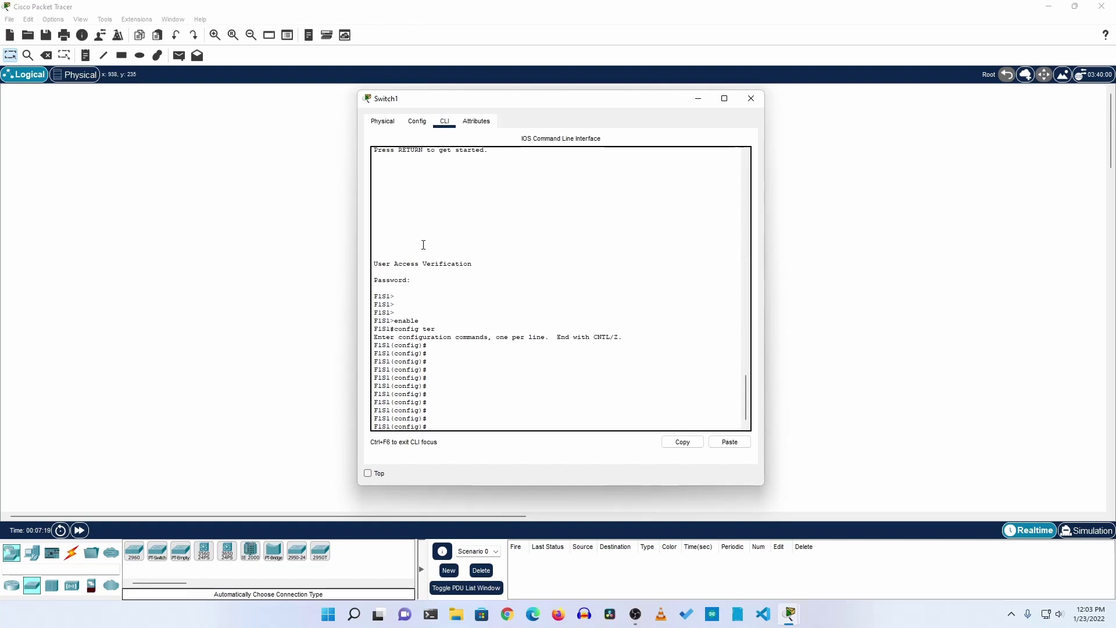
Check banner options with banner ?, then start a MOTD banner using & as delimiter
{"action": "type", "text": "banner ?"}
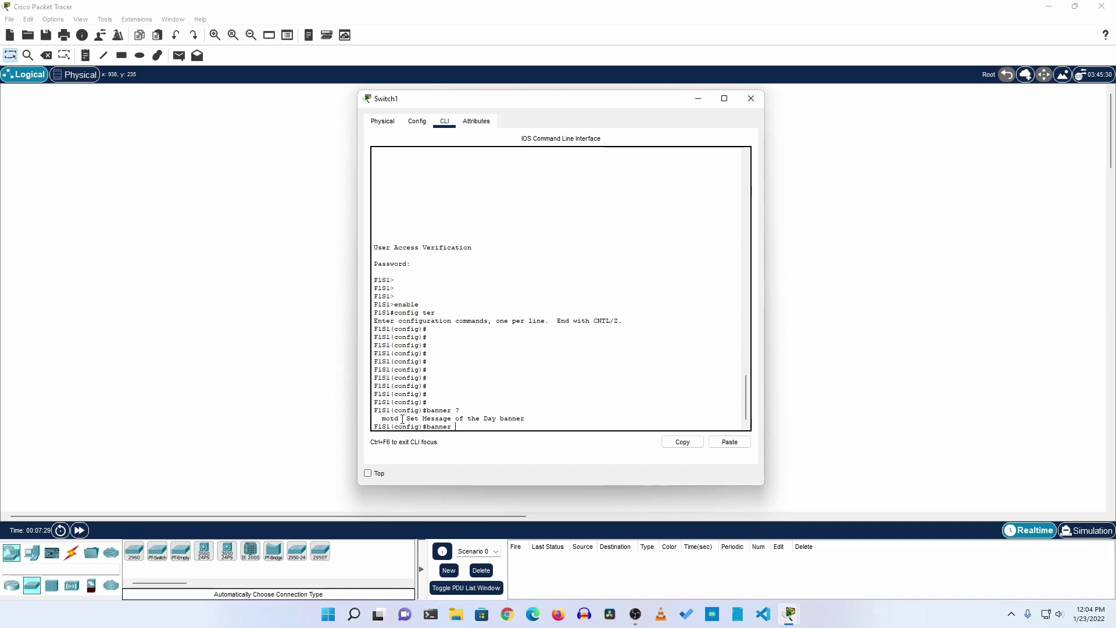
{"action": "left_click_drag", "start_coordinate": [399, 419], "coordinate": [383, 420]}
{"action": "left_click", "coordinate": [474, 427]}
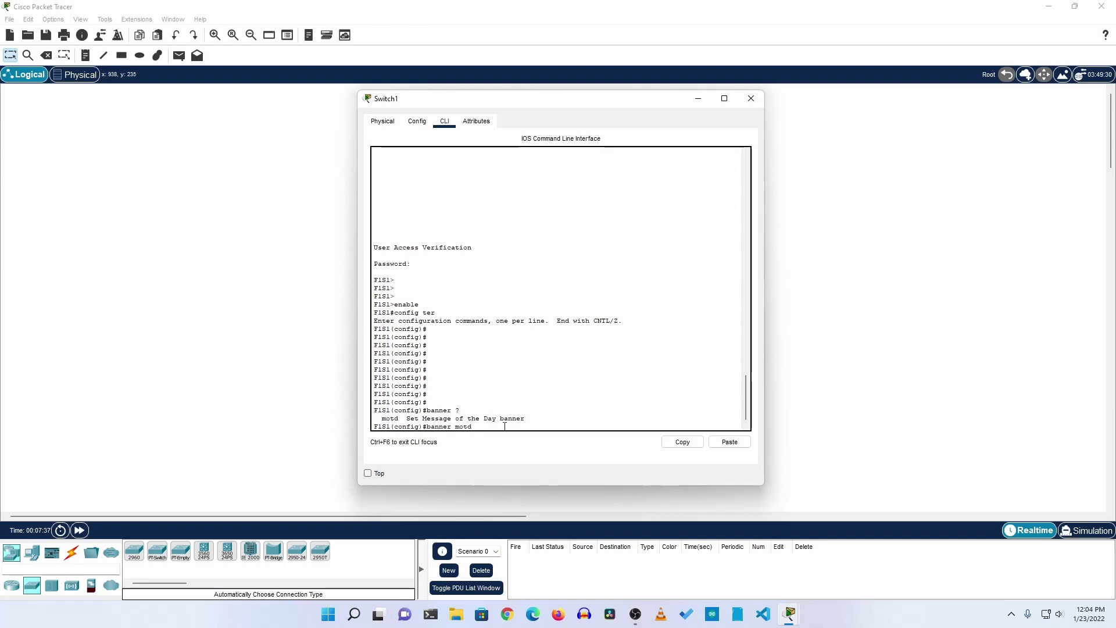
{"action": "type", "text": "?"}
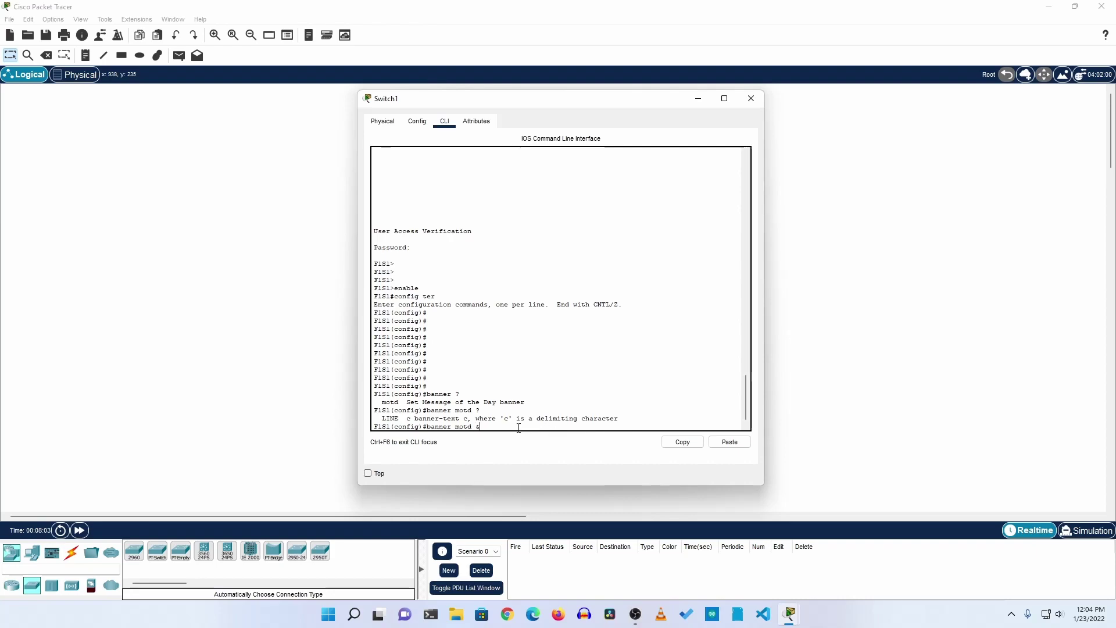
{"action": "type", "text": "&"}
{"action": "key", "text": "Return"}
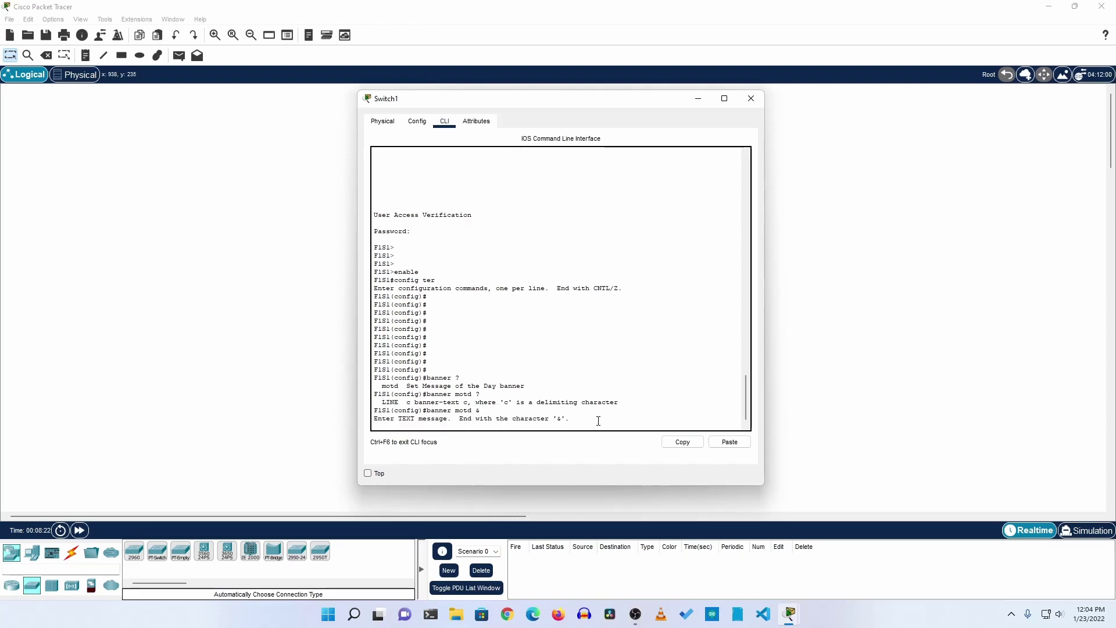
Enter the banner text: asterisk row, SWITCH 1 FLOOR 1, asterisk row, closed by &
{"action": "type", "text": "****************************************************"}
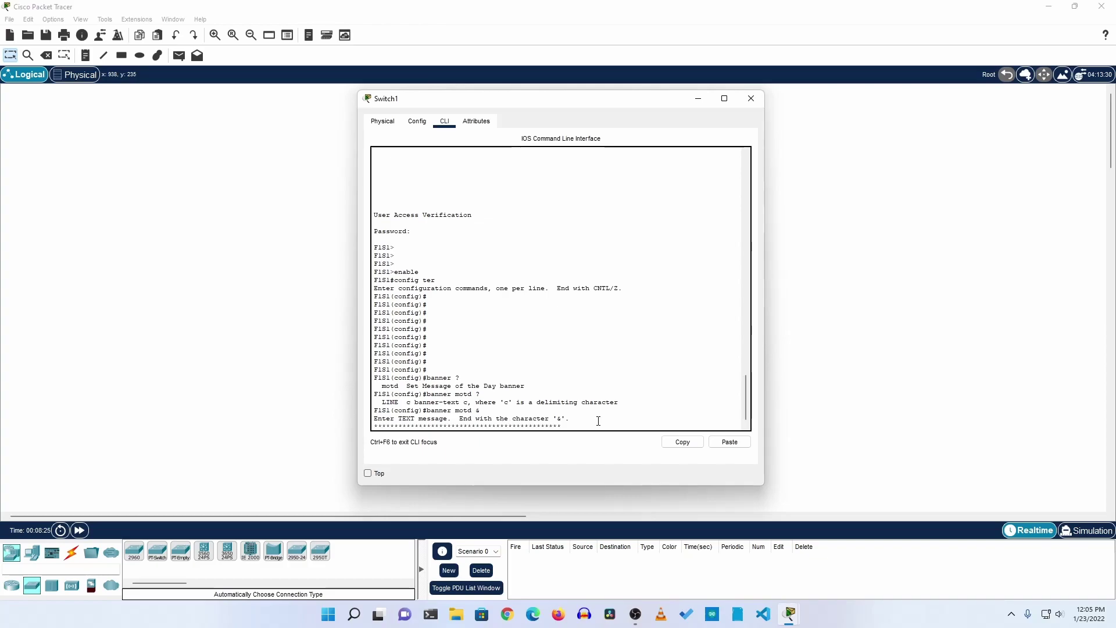
{"action": "key", "text": "Return"}
{"action": "type", "text": "SW"}
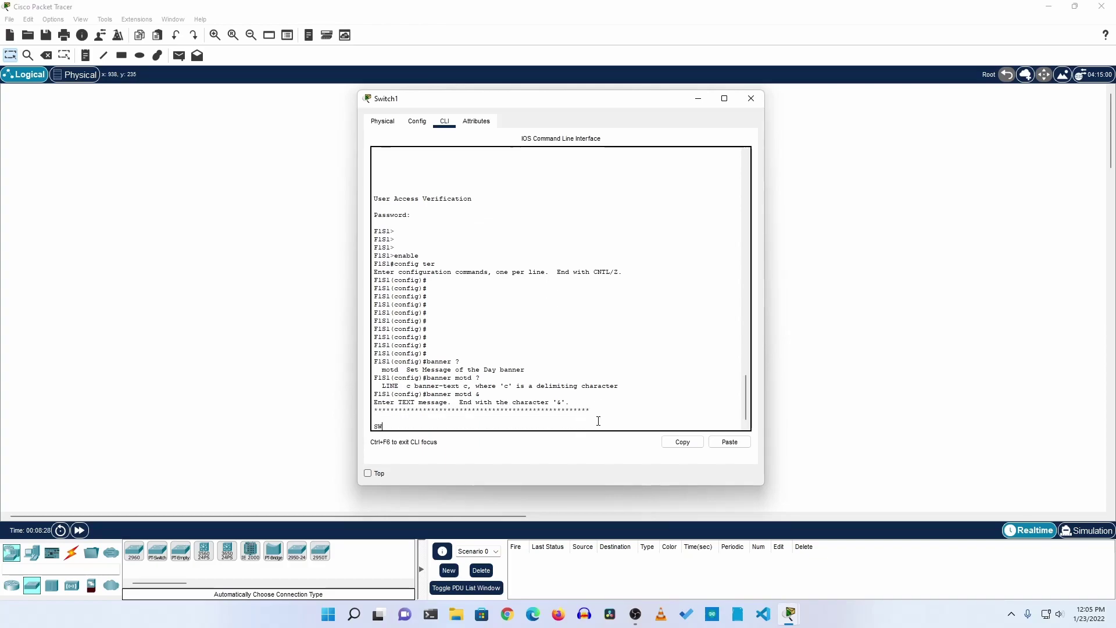
{"action": "type", "text": "ITCH 1 FLOOR 1"}
{"action": "key", "text": "Return"}
{"action": "key", "text": "Return"}
{"action": "type", "text": "****************************************************"}
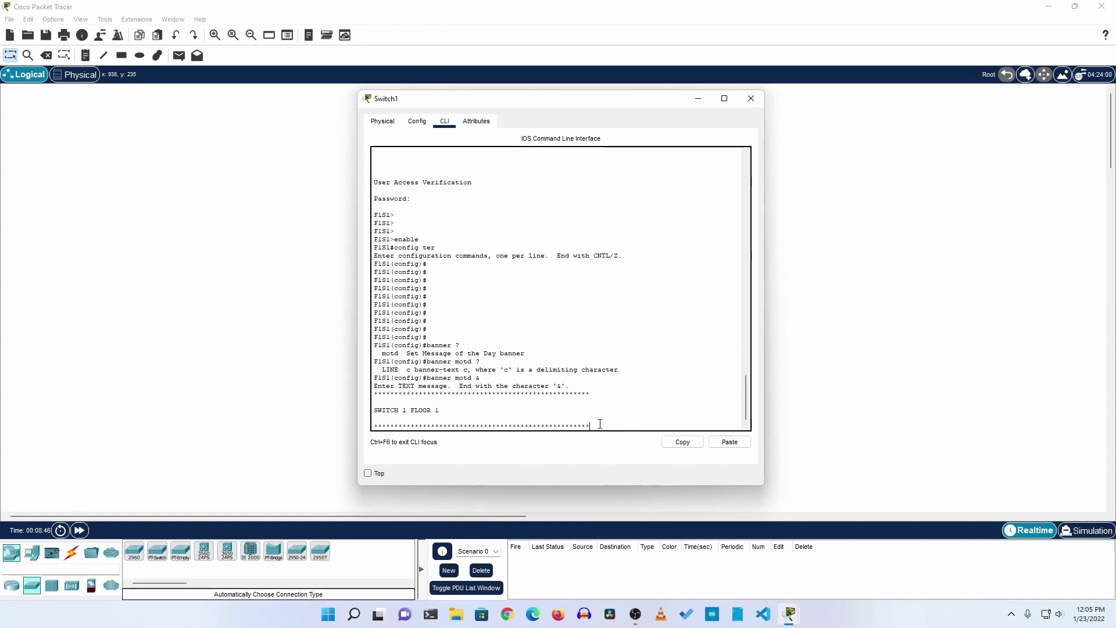
{"action": "left_click_drag", "start_coordinate": [618, 370], "coordinate": [414, 370]}
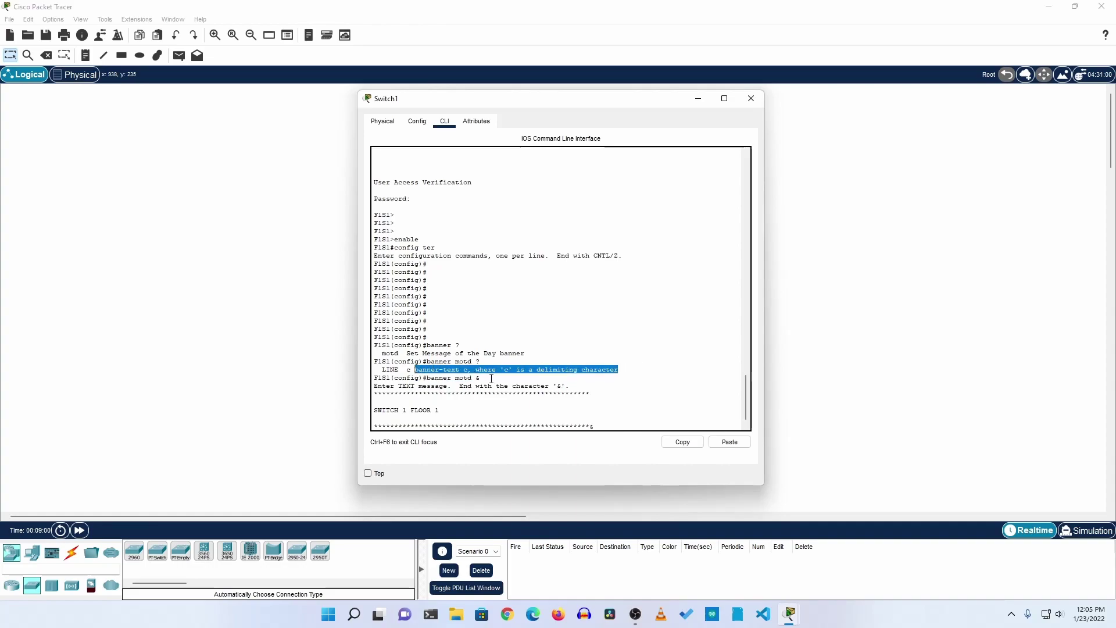
{"action": "double_click", "coordinate": [558, 385]}
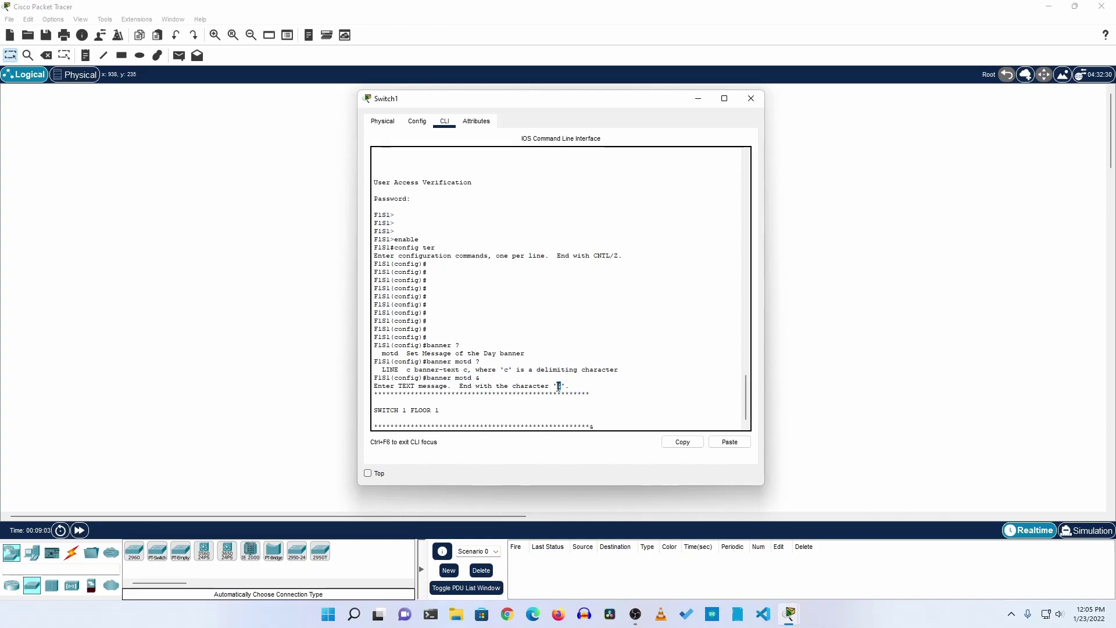
{"action": "left_click_drag", "start_coordinate": [414, 369], "coordinate": [642, 367]}
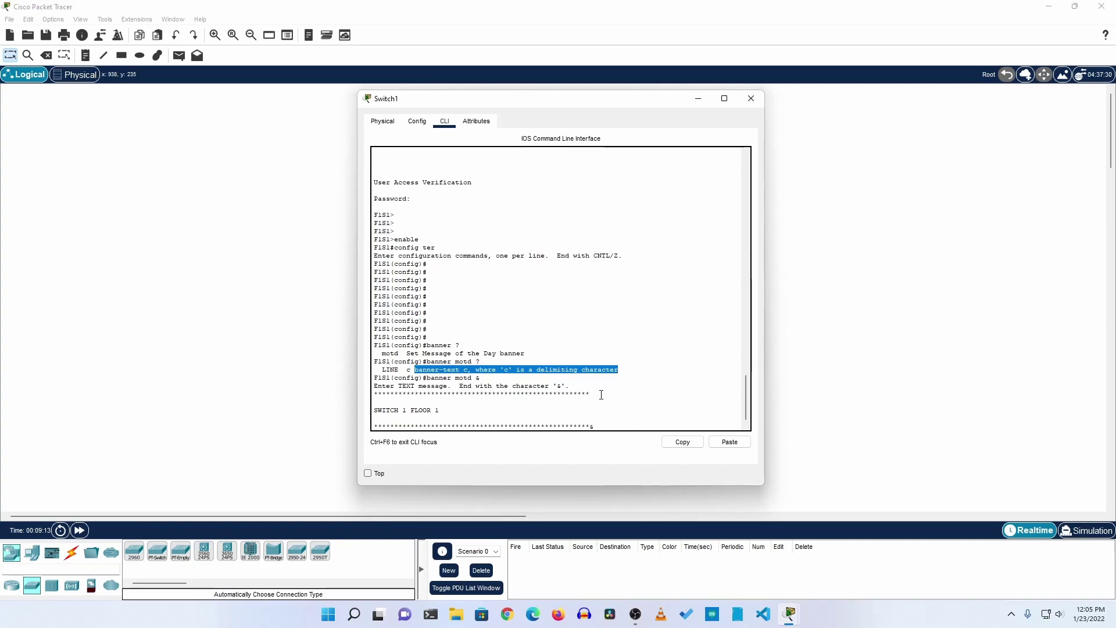
{"action": "double_click", "coordinate": [559, 386]}
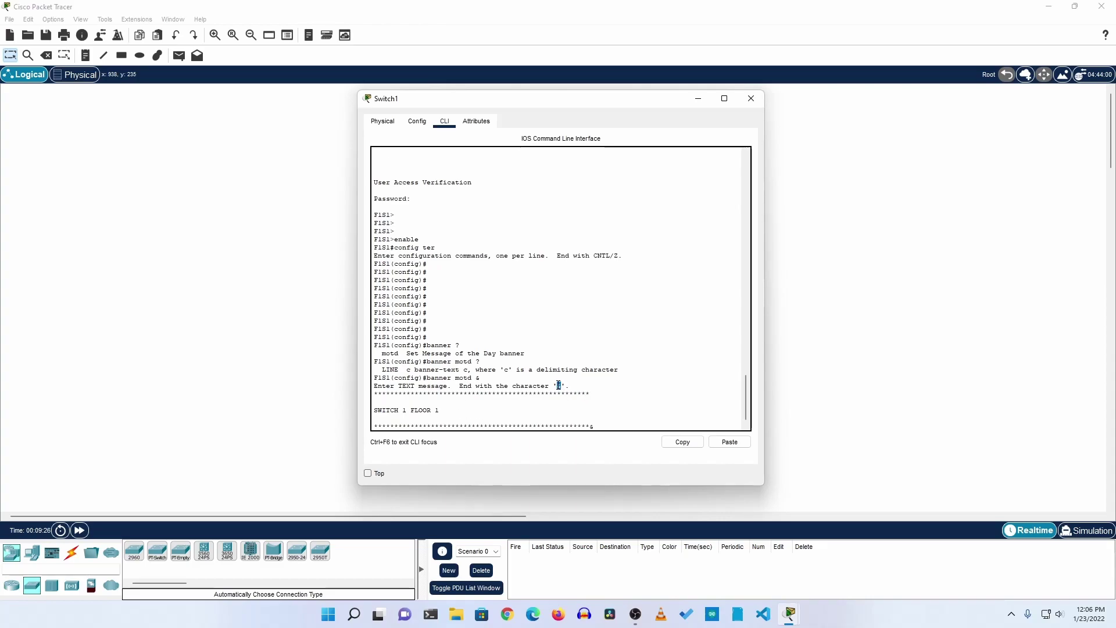
{"action": "key", "text": "Return"}
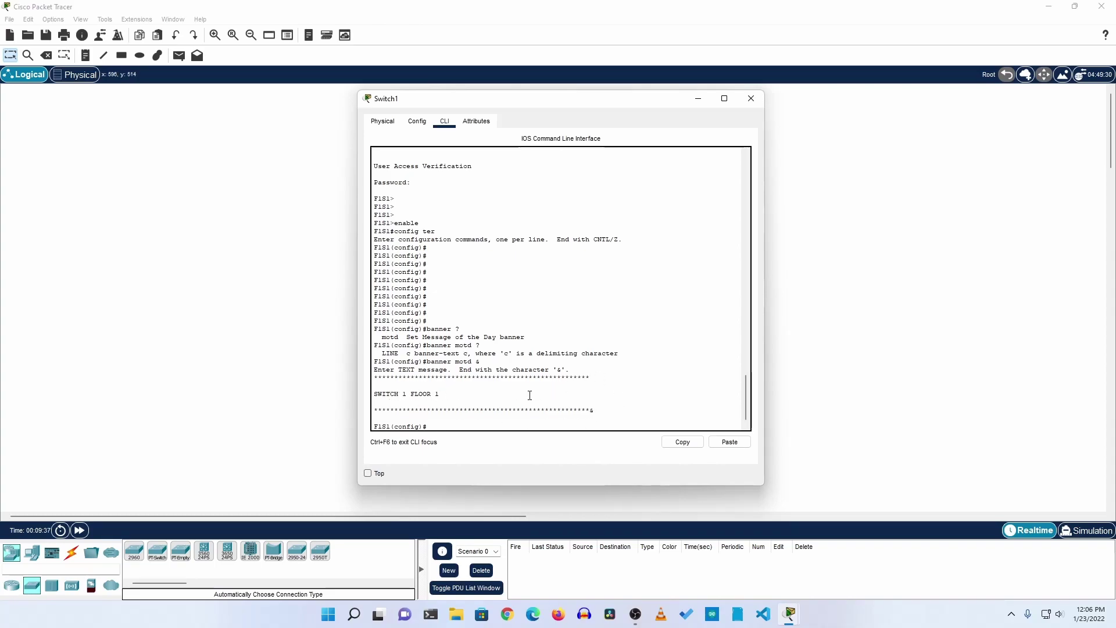
Log out and restart the console session to display the SWITCH 1 FLOOR 1 banner
{"action": "key", "text": "ctrl+z"}
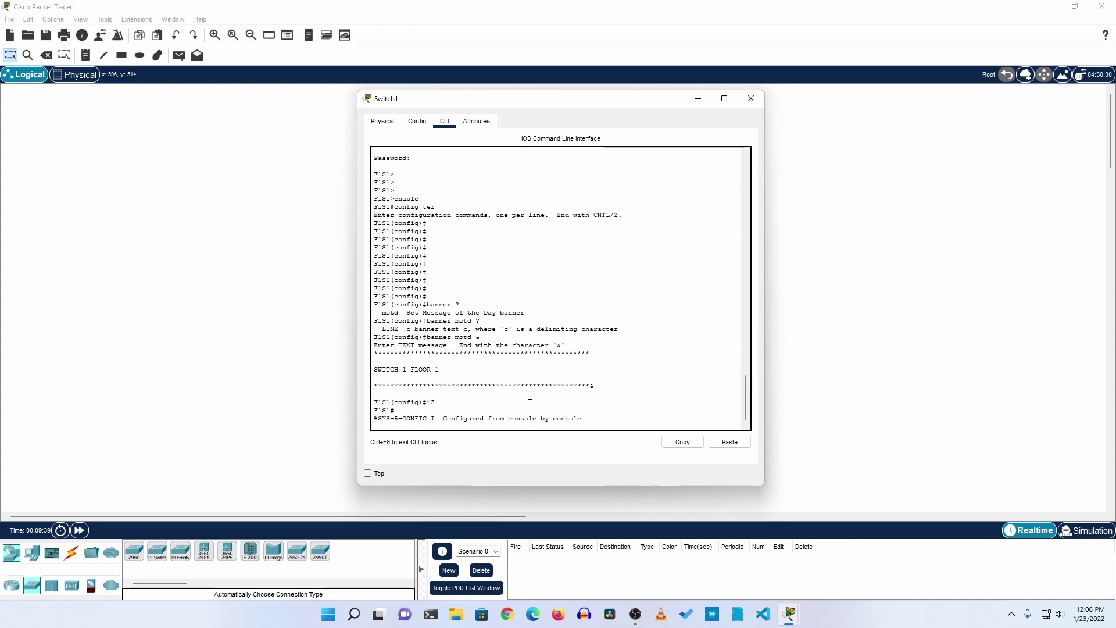
{"action": "type", "text": "exit"}
{"action": "key", "text": "Return"}
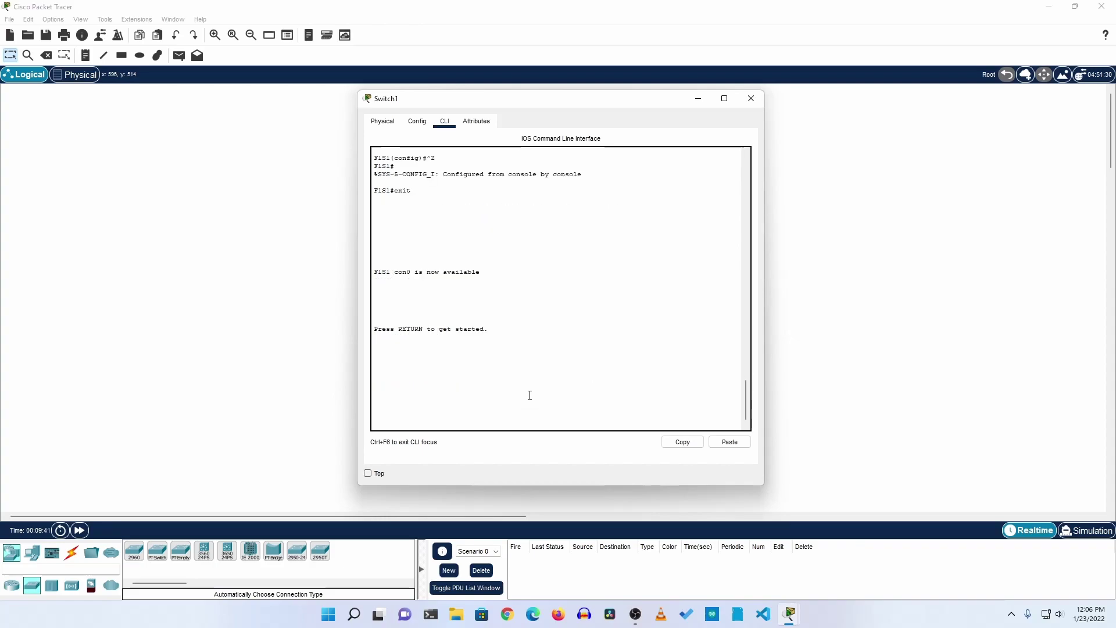
{"action": "key", "text": "Return"}
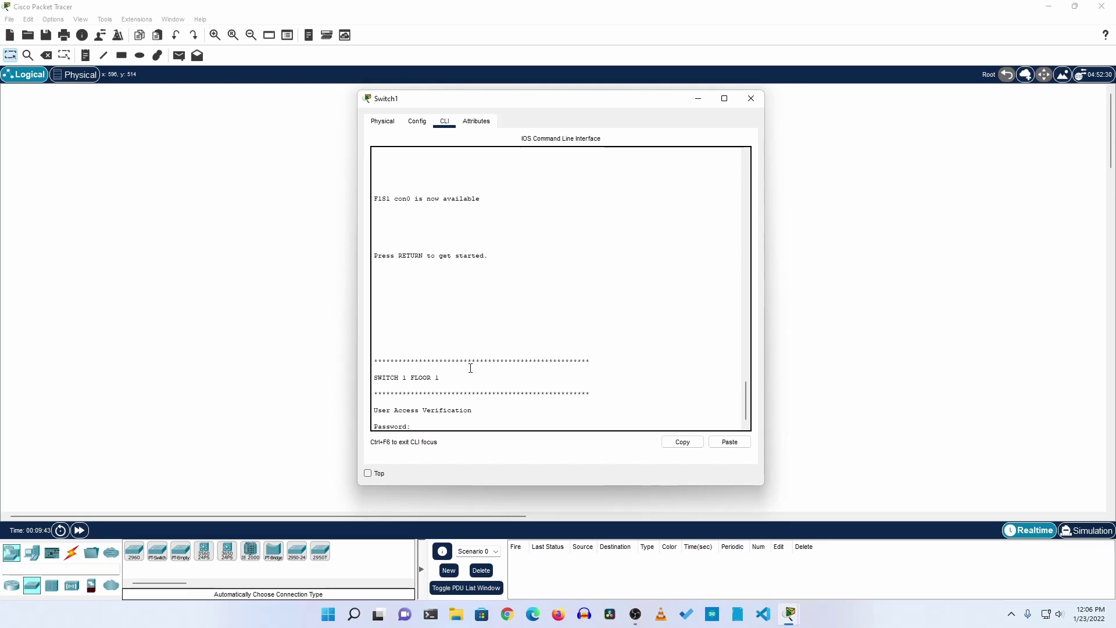
{"action": "left_click_drag", "start_coordinate": [375, 362], "coordinate": [625, 389]}
{"action": "left_click", "coordinate": [428, 430]}
Log in with the console password, then run enable and config ter
{"action": "key", "text": "Return"}
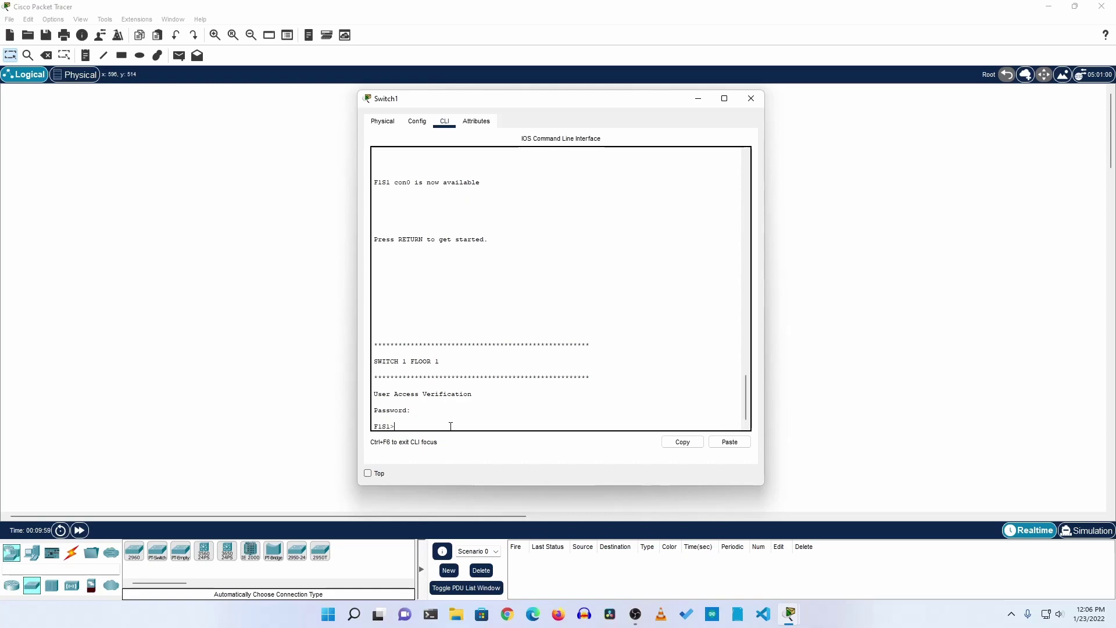
{"action": "key", "text": "Return"}
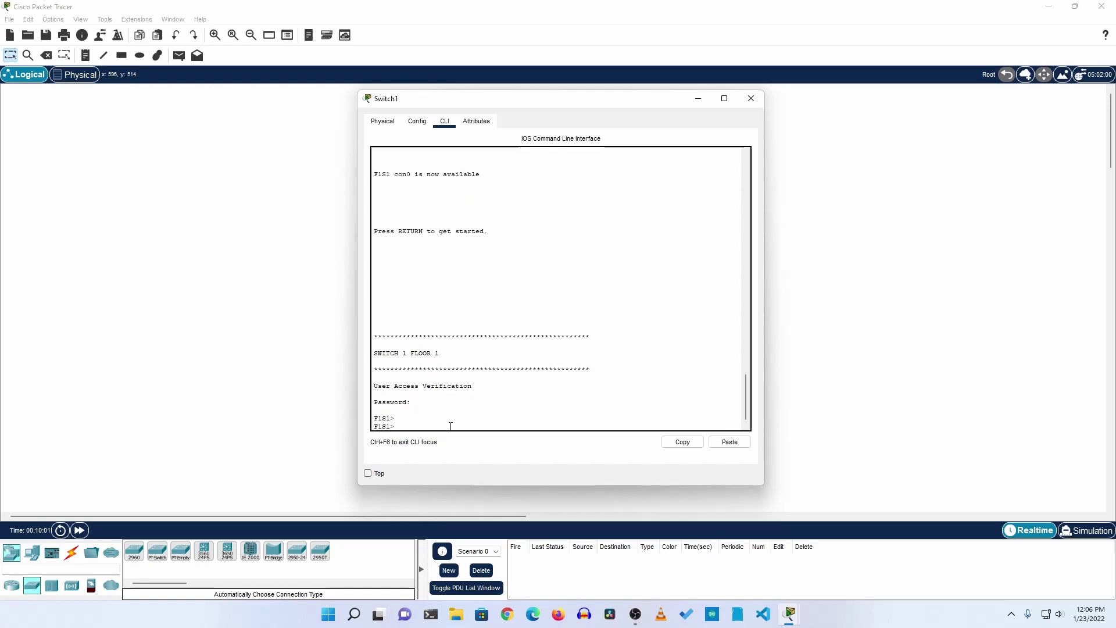
{"action": "key", "text": "Return"}
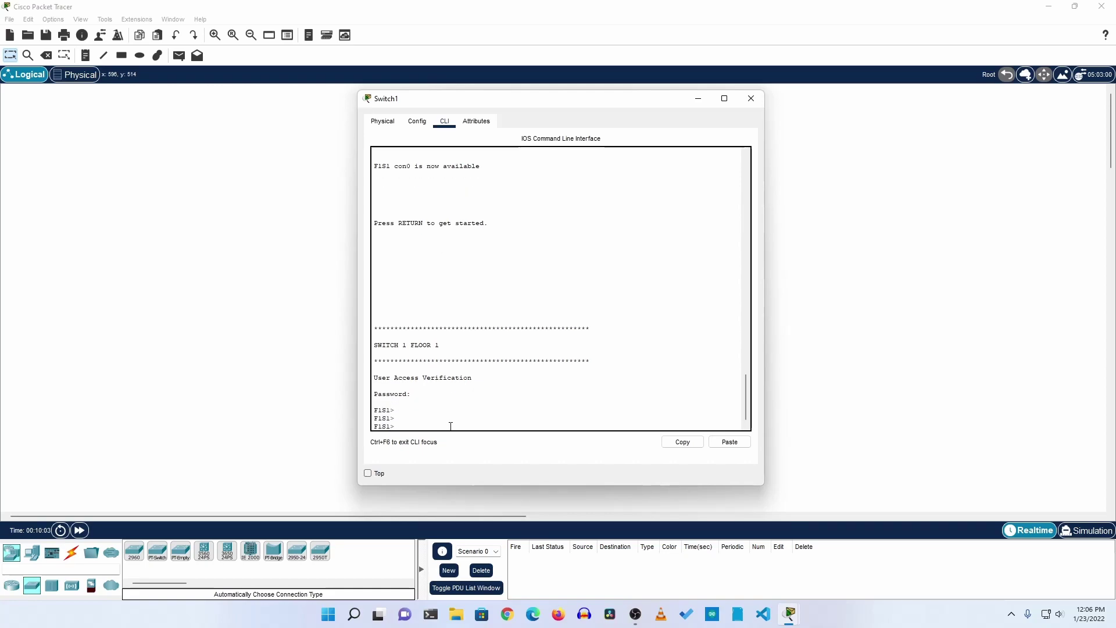
{"action": "type", "text": "enable"}
{"action": "key", "text": "Return"}
{"action": "key", "text": "Return"}
{"action": "type", "text": "config ter"}
{"action": "key", "text": "Return"}
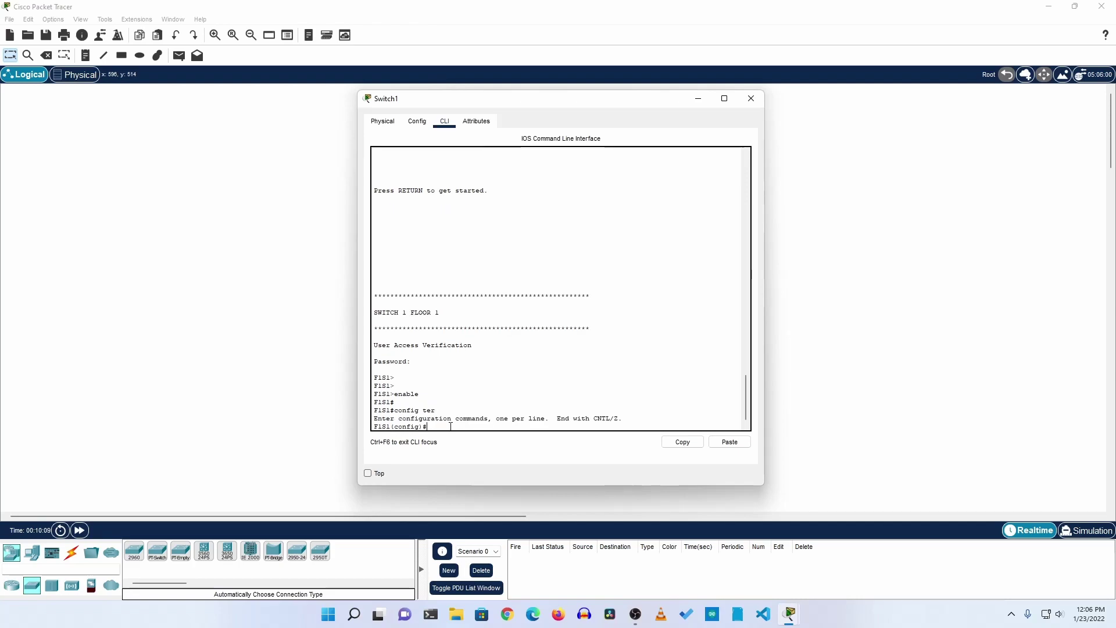
{"action": "key", "text": "Return"}
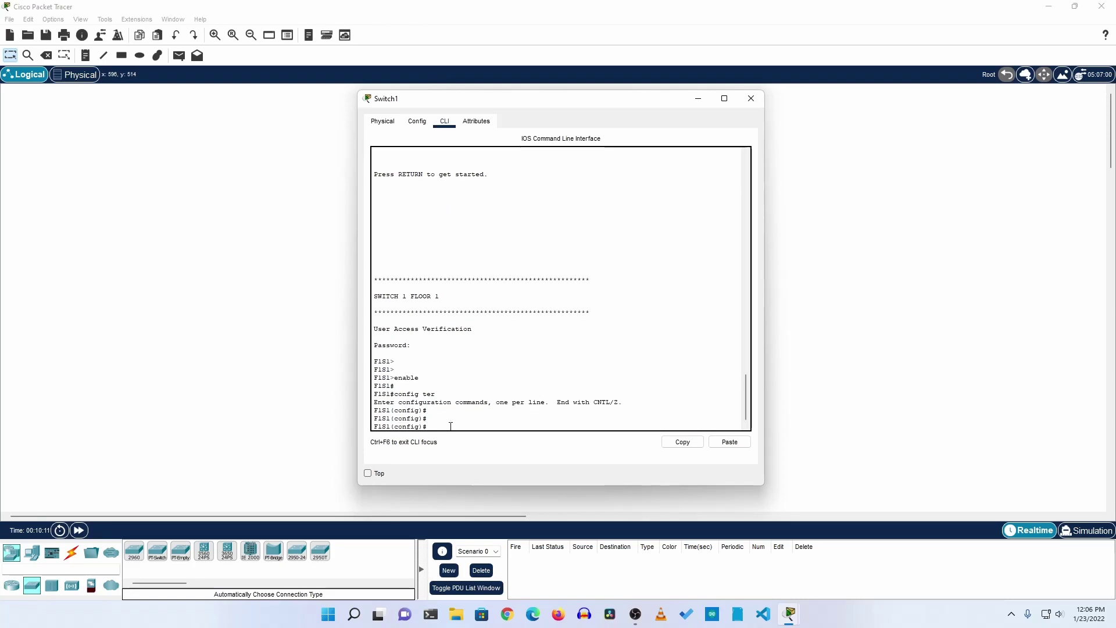
{"action": "left_click_drag", "start_coordinate": [394, 377], "coordinate": [427, 393]}
{"action": "left_click", "coordinate": [418, 386]}
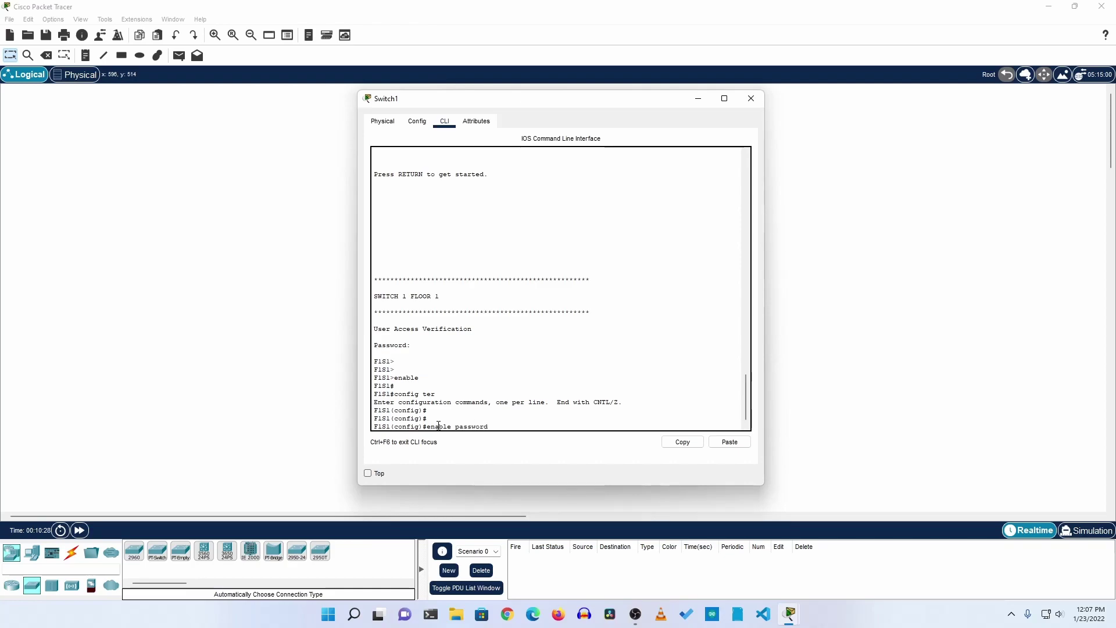
Set an enable password on F1S1, then return to privileged mode and log out
{"action": "key", "text": "Return"}
{"action": "key", "text": "Return"}
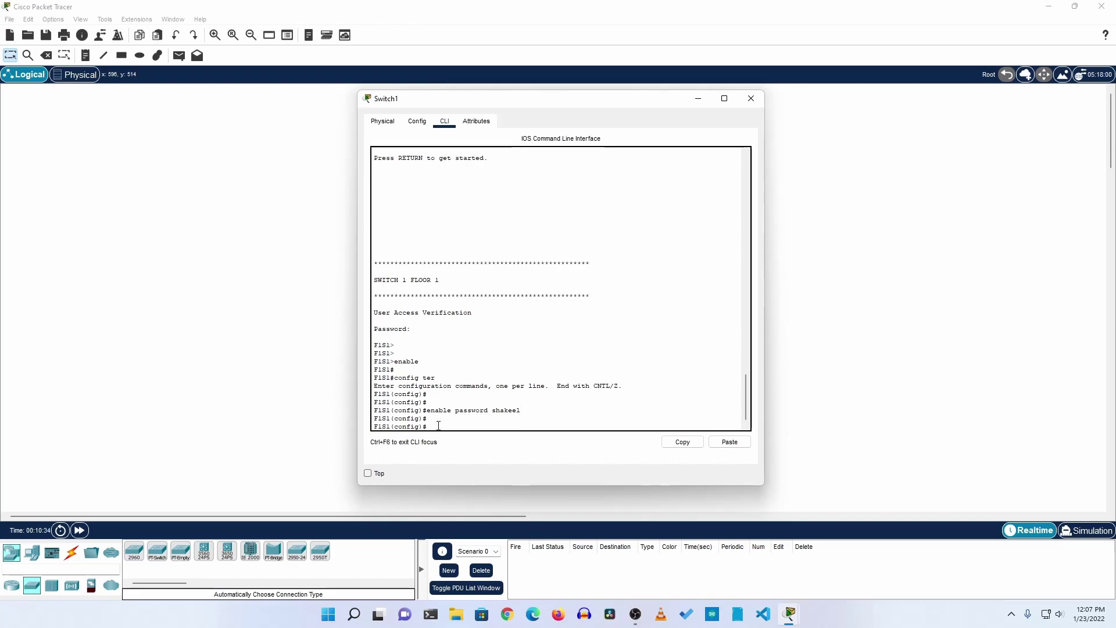
{"action": "key", "text": "ctrl+z"}
{"action": "key", "text": "Return"}
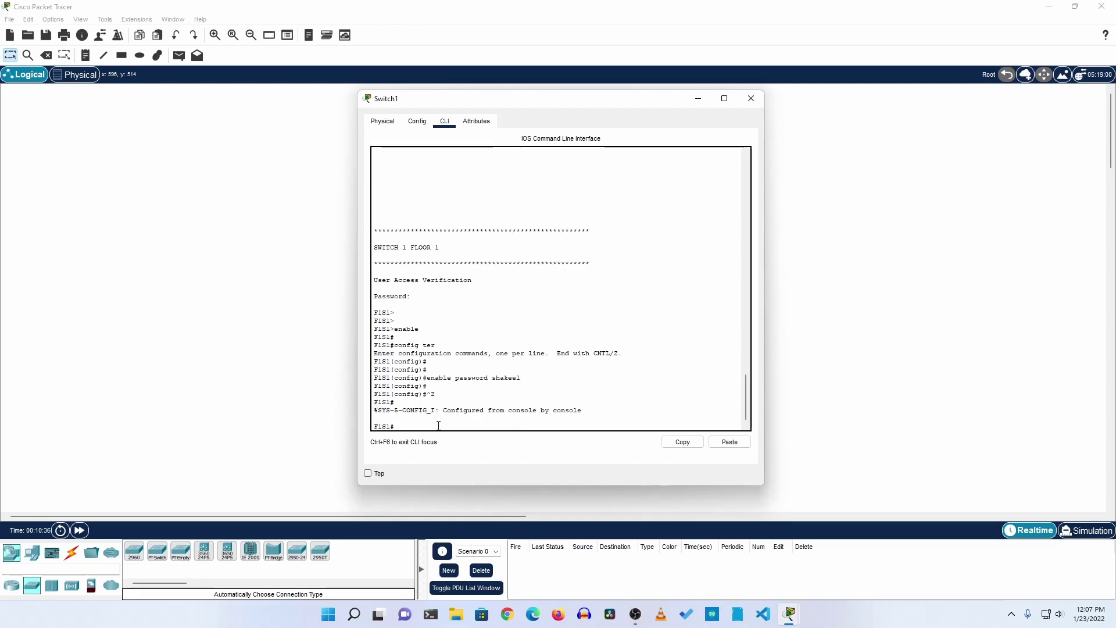
{"action": "key", "text": "Return"}
{"action": "key", "text": "Return"}
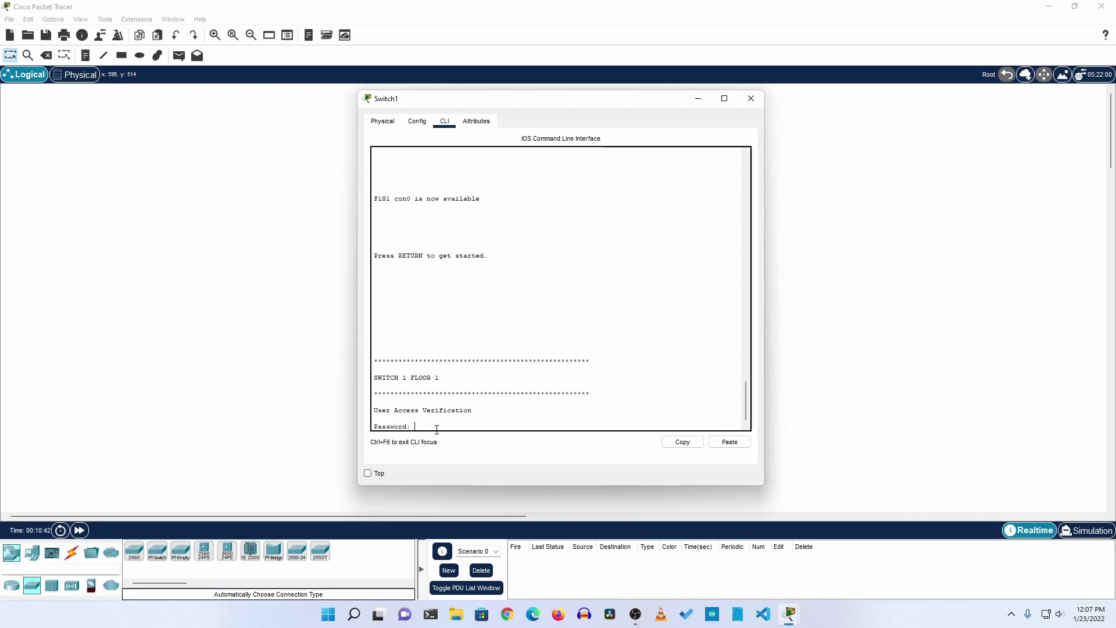
Log in with the console and enable passwords, run config ter, then do sh run
{"action": "key", "text": "Return"}
{"action": "key", "text": "Return"}
{"action": "key", "text": "Return"}
{"action": "type", "text": "enable"}
{"action": "key", "text": "Return"}
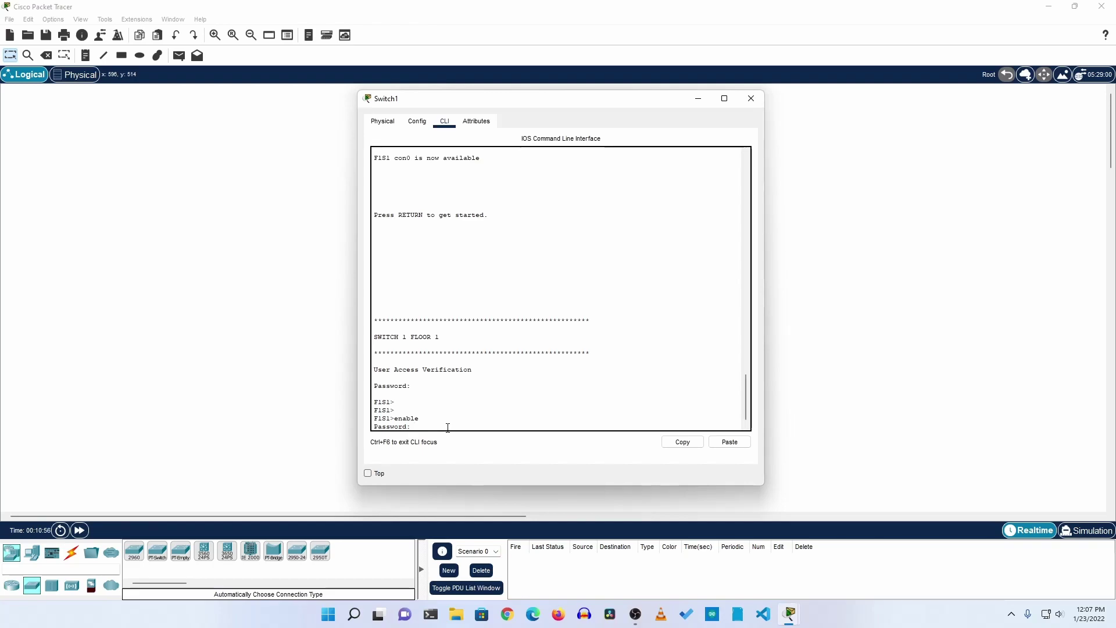
{"action": "key", "text": "Return"}
{"action": "key", "text": "Return"}
{"action": "key", "text": "Return"}
{"action": "key", "text": "Return"}
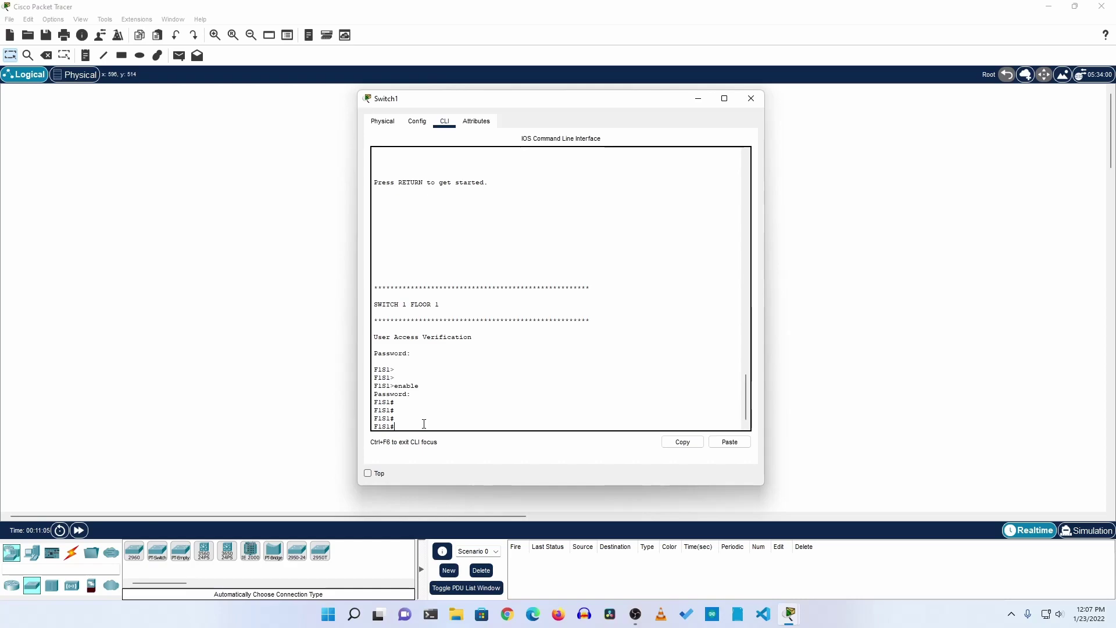
{"action": "type", "text": "config ter"}
{"action": "key", "text": "Return"}
{"action": "key", "text": "Return"}
{"action": "key", "text": "Return"}
{"action": "key", "text": "Return"}
{"action": "key", "text": "Return"}
{"action": "key", "text": "Return"}
{"action": "key", "text": "Return"}
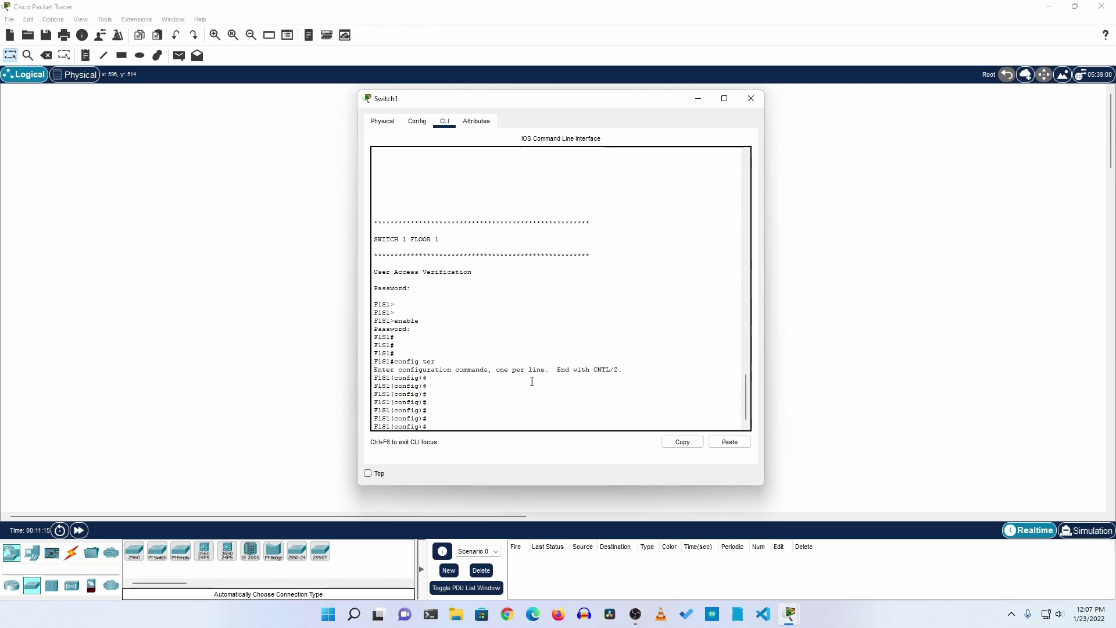
{"action": "type", "text": "do sh run"}
{"action": "key", "text": "Return"}
Page through the running configuration to the line vty 0 4 entry and begin typing line vty
{"action": "key", "text": "space"}
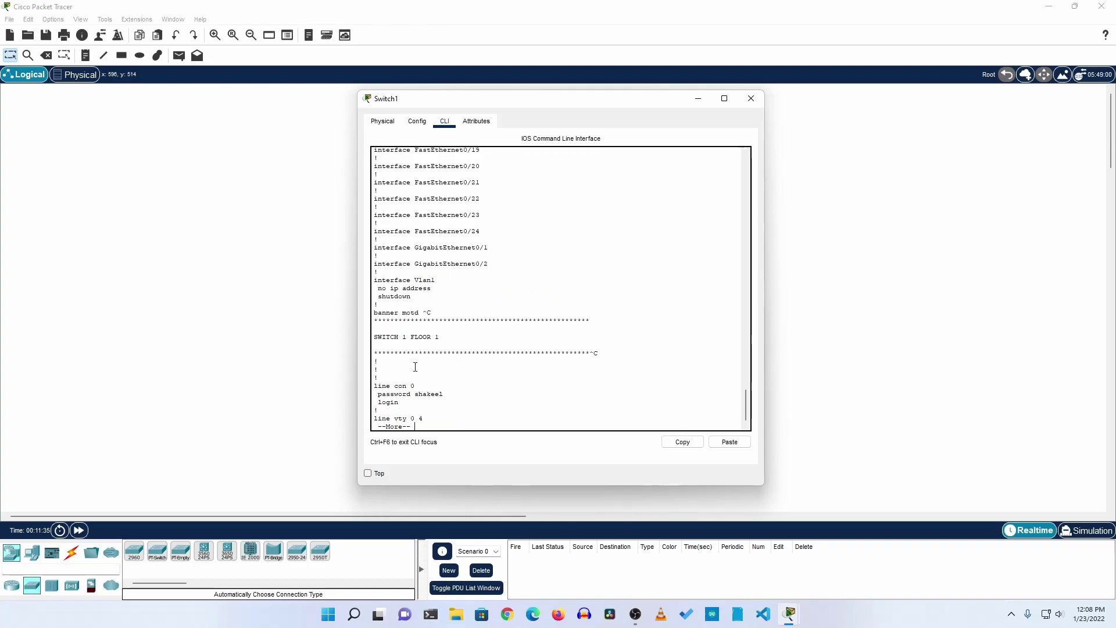
{"action": "key", "text": "Return"}
{"action": "key", "text": "Return"}
{"action": "key", "text": "Return"}
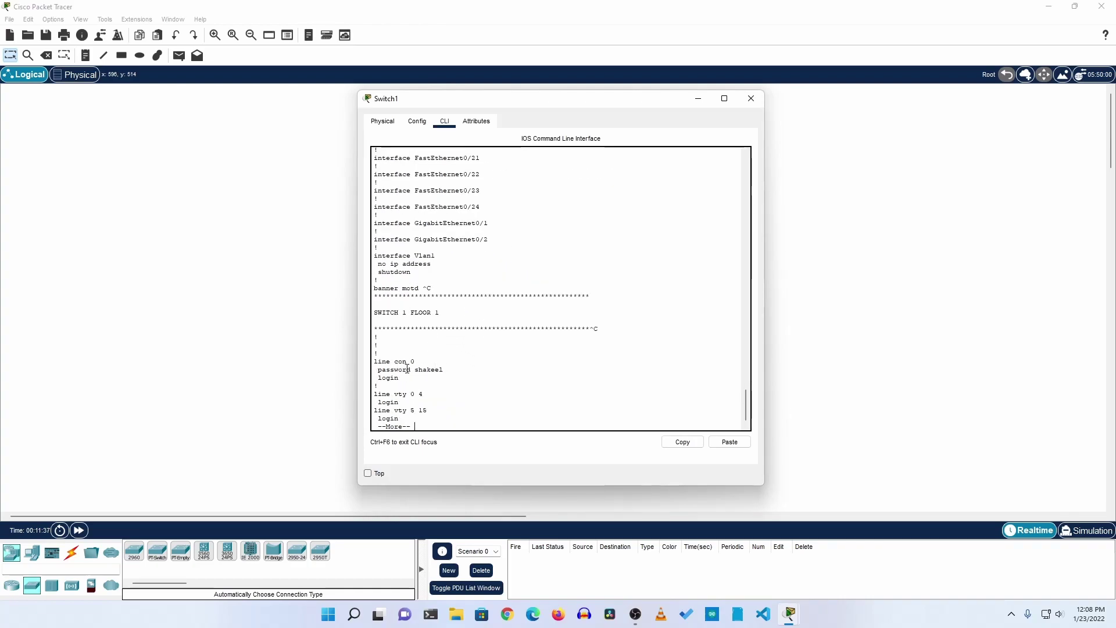
{"action": "key", "text": "Return"}
{"action": "key", "text": "Return"}
{"action": "key", "text": "Return"}
{"action": "key", "text": "Return"}
{"action": "key", "text": "Return"}
{"action": "key", "text": "Return"}
{"action": "key", "text": "Return"}
{"action": "key", "text": "Return"}
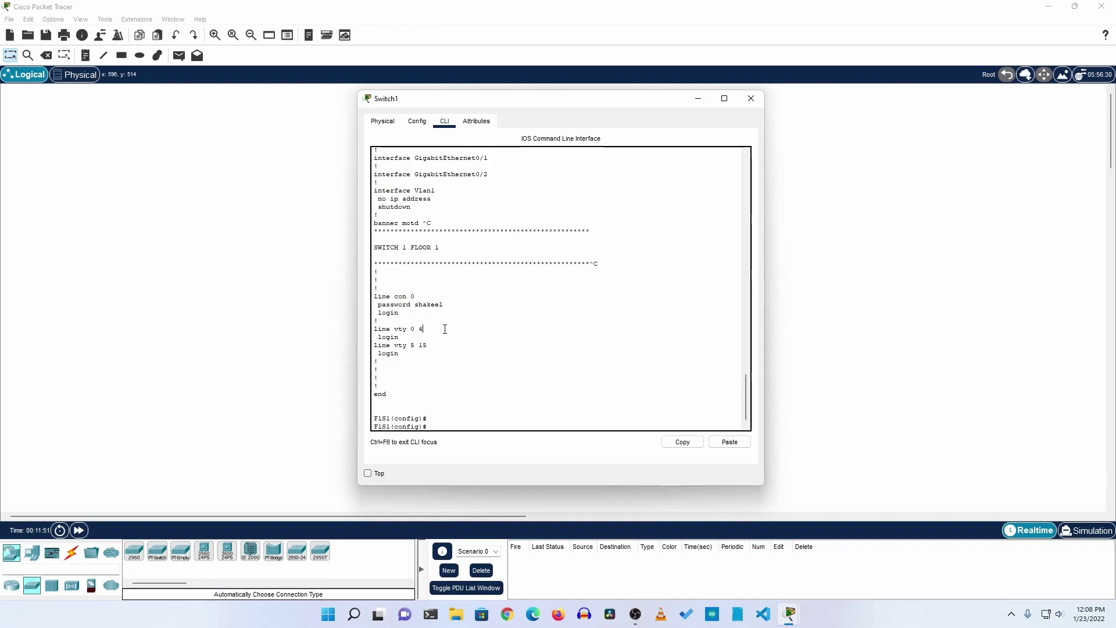
{"action": "left_click_drag", "start_coordinate": [443, 328], "coordinate": [362, 332]}
{"action": "left_click", "coordinate": [443, 427]}
{"action": "type", "text": "line vty"}
Give line vty 0 4 a password and login, then rerun do sh run from history
{"action": "left_click_drag", "start_coordinate": [411, 329], "coordinate": [423, 330]}
{"action": "key", "text": "Return"}
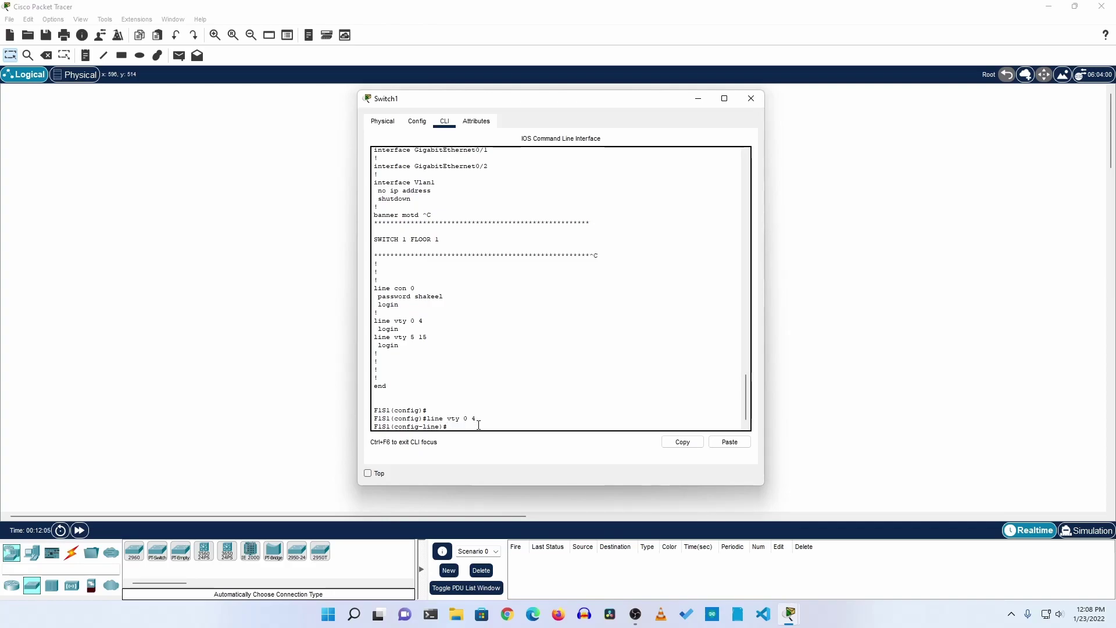
{"action": "type", "text": "password shakeel"}
{"action": "key", "text": "Return"}
{"action": "type", "text": "login"}
{"action": "key", "text": "Return"}
{"action": "key", "text": "Return"}
{"action": "key", "text": "Return"}
{"action": "key", "text": "Return"}
{"action": "key", "text": "Return"}
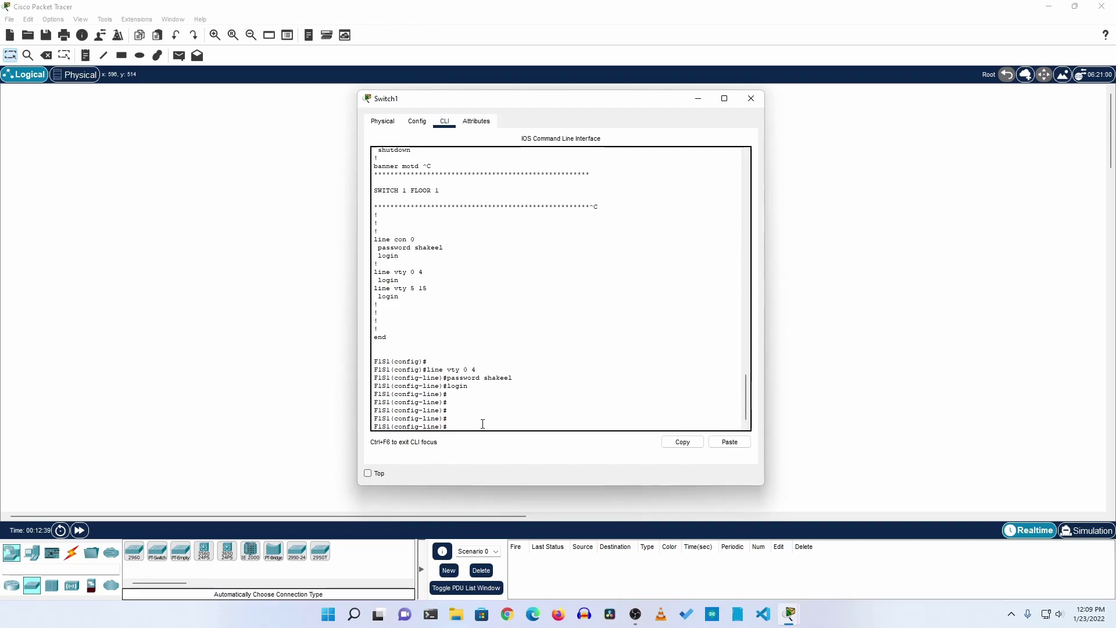
{"action": "key", "text": "Up"}
{"action": "key", "text": "Up"}
{"action": "key", "text": "Up"}
{"action": "key", "text": "Up"}
{"action": "key", "text": "Return"}
Page through the running configuration, noting Vlan1 has no IP address, then enter int vlan1
{"action": "key", "text": "Return"}
{"action": "key", "text": "Return"}
{"action": "key", "text": "Return"}
{"action": "key", "text": "Return"}
{"action": "key", "text": "Return"}
{"action": "key", "text": "Return"}
{"action": "key", "text": "Return"}
{"action": "key", "text": "Return"}
{"action": "key", "text": "Return"}
{"action": "key", "text": "Return"}
{"action": "key", "text": "Return"}
{"action": "key", "text": "Return"}
{"action": "key", "text": "Return"}
{"action": "key", "text": "Return"}
{"action": "key", "text": "Return"}
{"action": "key", "text": "Return"}
{"action": "key", "text": "Return"}
{"action": "key", "text": "Return"}
{"action": "key", "text": "Return"}
{"action": "key", "text": "Return"}
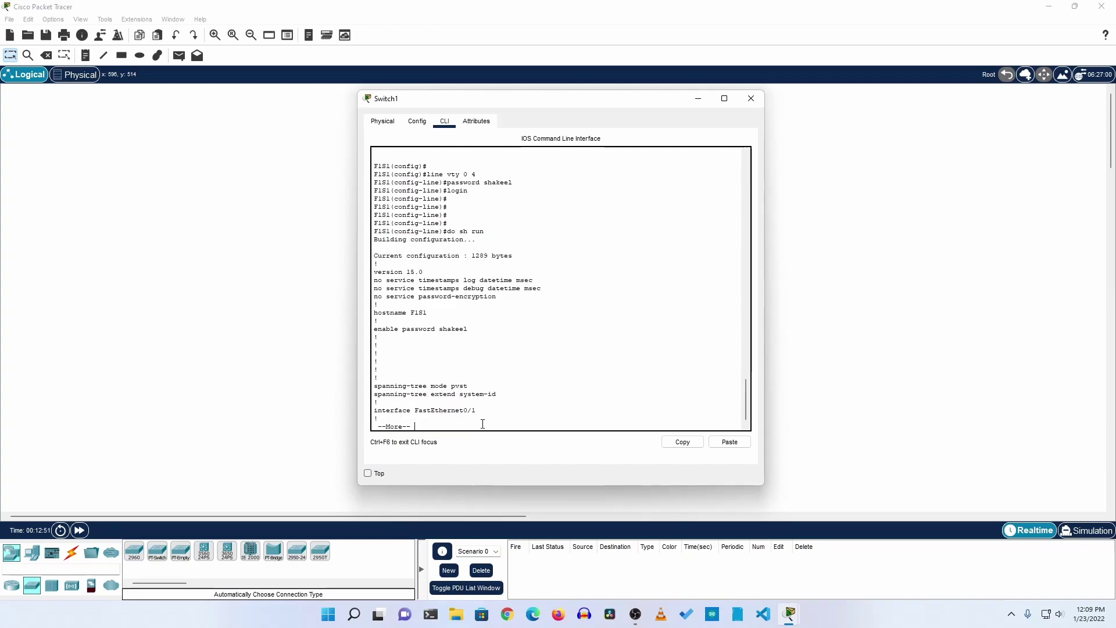
{"action": "key", "text": "Return"}
{"action": "key", "text": "Return"}
{"action": "key", "text": "Return"}
{"action": "key", "text": "Return"}
{"action": "key", "text": "Return"}
{"action": "key", "text": "Return"}
{"action": "key", "text": "Return"}
{"action": "key", "text": "Return"}
{"action": "key", "text": "Return"}
{"action": "key", "text": "Return"}
{"action": "key", "text": "Return"}
{"action": "key", "text": "Return"}
{"action": "key", "text": "Return"}
{"action": "key", "text": "Return"}
{"action": "key", "text": "Return"}
{"action": "key", "text": "Return"}
{"action": "key", "text": "Return"}
{"action": "key", "text": "Return"}
{"action": "key", "text": "Return"}
{"action": "key", "text": "Return"}
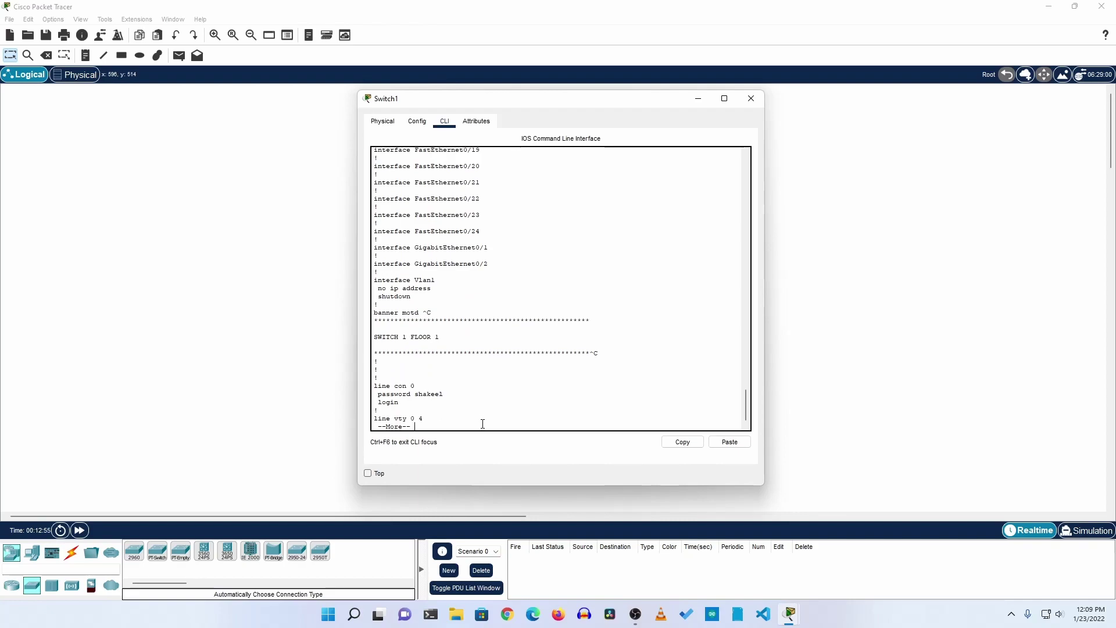
{"action": "left_click_drag", "start_coordinate": [377, 288], "coordinate": [435, 289]}
{"action": "left_click", "coordinate": [439, 288]}
{"action": "key", "text": "Return"}
{"action": "key", "text": "Return"}
{"action": "key", "text": "Return"}
{"action": "key", "text": "Return"}
{"action": "key", "text": "Return"}
{"action": "key", "text": "Return"}
{"action": "key", "text": "Return"}
{"action": "key", "text": "Return"}
{"action": "key", "text": "Return"}
{"action": "key", "text": "Return"}
{"action": "key", "text": "Return"}
{"action": "key", "text": "Return"}
{"action": "key", "text": "Return"}
{"action": "key", "text": "Return"}
{"action": "key", "text": "Return"}
{"action": "key", "text": "Return"}
{"action": "key", "text": "Return"}
{"action": "key", "text": "Return"}
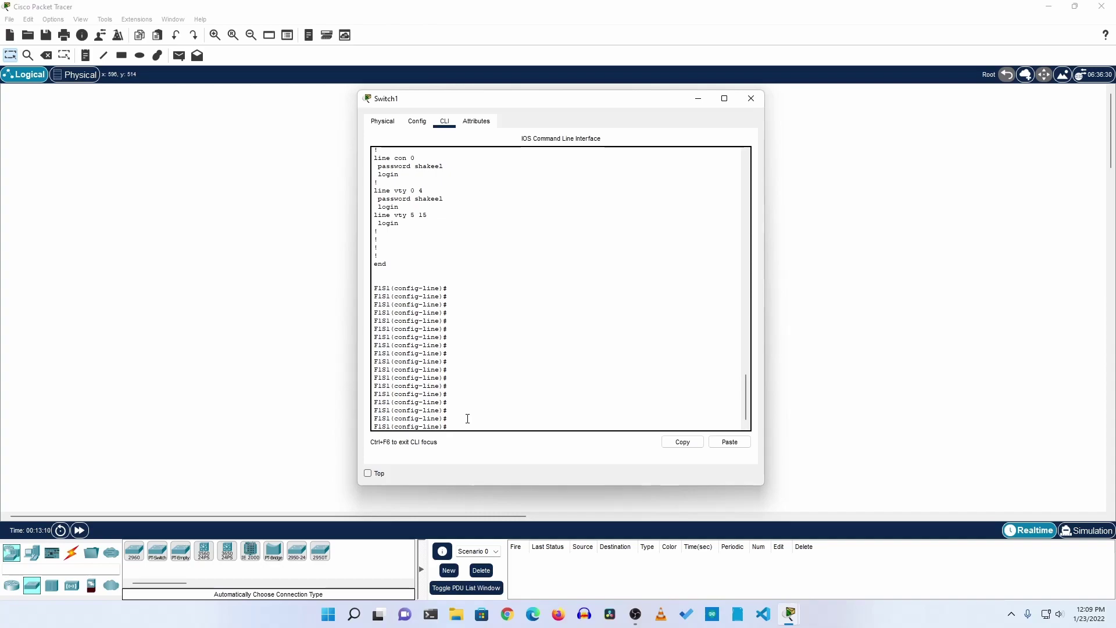
{"action": "type", "text": "int vlan1"}
Assign interface Vlan1 the address 192.168.0.100 255.255.255.0 and enable it with no shutdown
{"action": "key", "text": "Return"}
{"action": "type", "text": "ip add"}
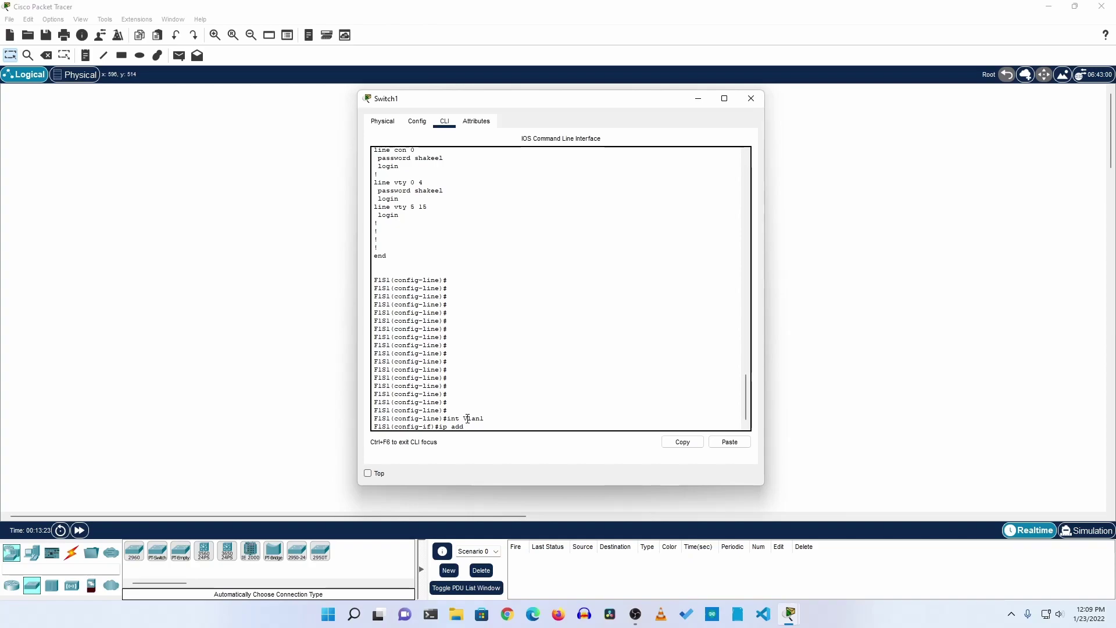
{"action": "type", "text": " 192.168.0.100"}
{"action": "type", "text": "255.255.255.0"}
{"action": "key", "text": "Return"}
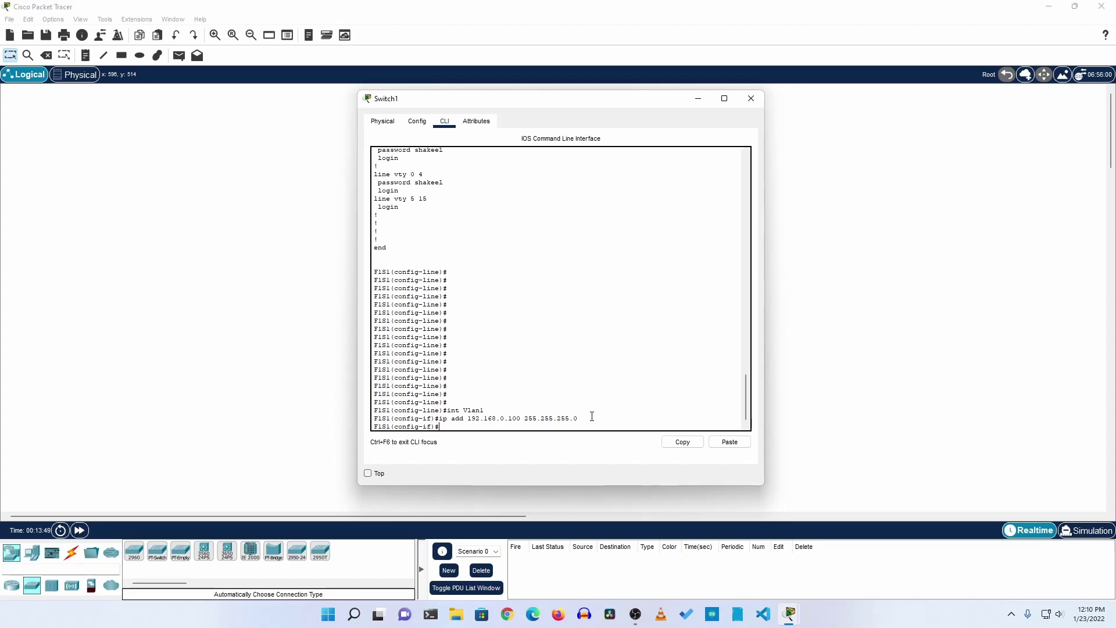
{"action": "type", "text": "no shutdown"}
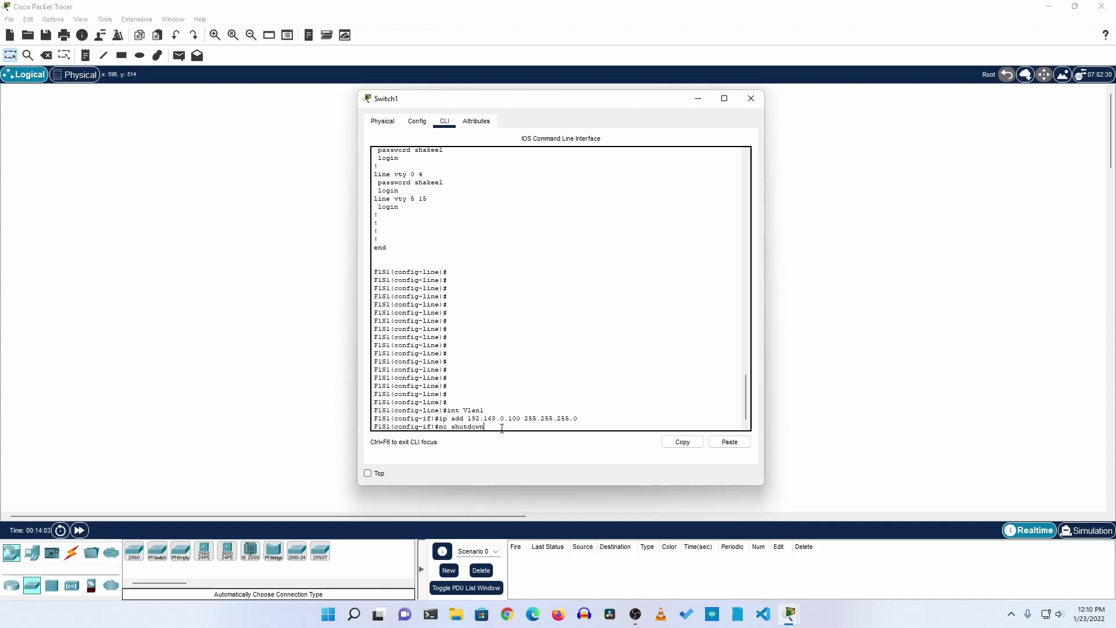
{"action": "key", "text": "Return"}
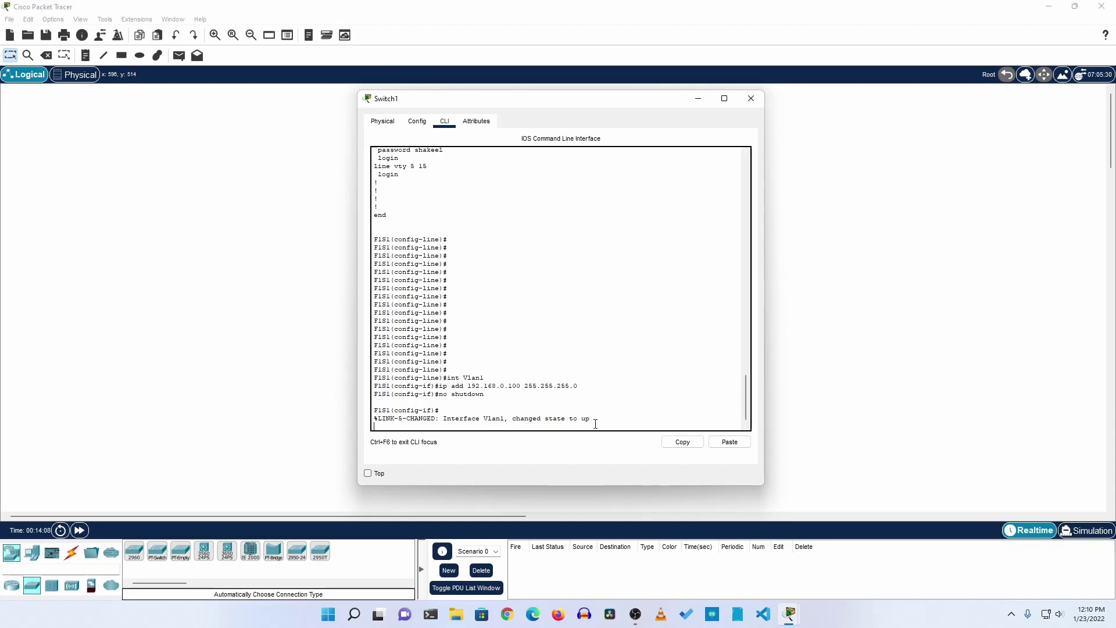
{"action": "key", "text": "Return"}
{"action": "key", "text": "Up"}
{"action": "key", "text": "Up"}
Display Switch1's running configuration again with do sh run
{"action": "key", "text": "Down"}
{"action": "key", "text": "Down"}
{"action": "type", "text": "do sh run"}
{"action": "key", "text": "Return"}
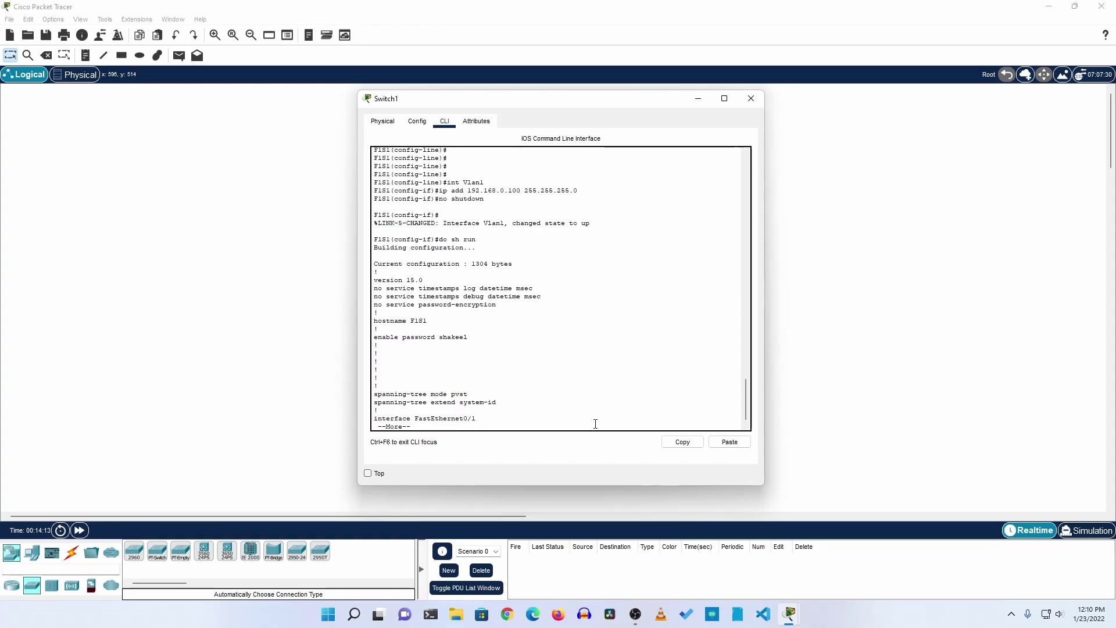
{"action": "key", "text": "Return"}
{"action": "key", "text": "Return"}
{"action": "key", "text": "Return"}
{"action": "key", "text": "Return"}
{"action": "key", "text": "Return"}
{"action": "key", "text": "Return"}
{"action": "key", "text": "Return"}
{"action": "key", "text": "Return"}
{"action": "key", "text": "Return"}
{"action": "key", "text": "Return"}
{"action": "key", "text": "Return"}
{"action": "key", "text": "Return"}
{"action": "key", "text": "Return"}
{"action": "key", "text": "Return"}
{"action": "key", "text": "Return"}
{"action": "key", "text": "Return"}
{"action": "key", "text": "Return"}
{"action": "key", "text": "Return"}
{"action": "key", "text": "Return"}
{"action": "key", "text": "Return"}
{"action": "key", "text": "Return"}
{"action": "key", "text": "Return"}
{"action": "key", "text": "Return"}
{"action": "key", "text": "Return"}
{"action": "key", "text": "Return"}
{"action": "key", "text": "Return"}
{"action": "key", "text": "Return"}
{"action": "key", "text": "Return"}
{"action": "key", "text": "Return"}
{"action": "key", "text": "Return"}
{"action": "key", "text": "Return"}
{"action": "key", "text": "Return"}
{"action": "key", "text": "Return"}
{"action": "key", "text": "Return"}
{"action": "key", "text": "Return"}
{"action": "key", "text": "Return"}
{"action": "key", "text": "Return"}
{"action": "key", "text": "Return"}
{"action": "key", "text": "Return"}
{"action": "key", "text": "Return"}
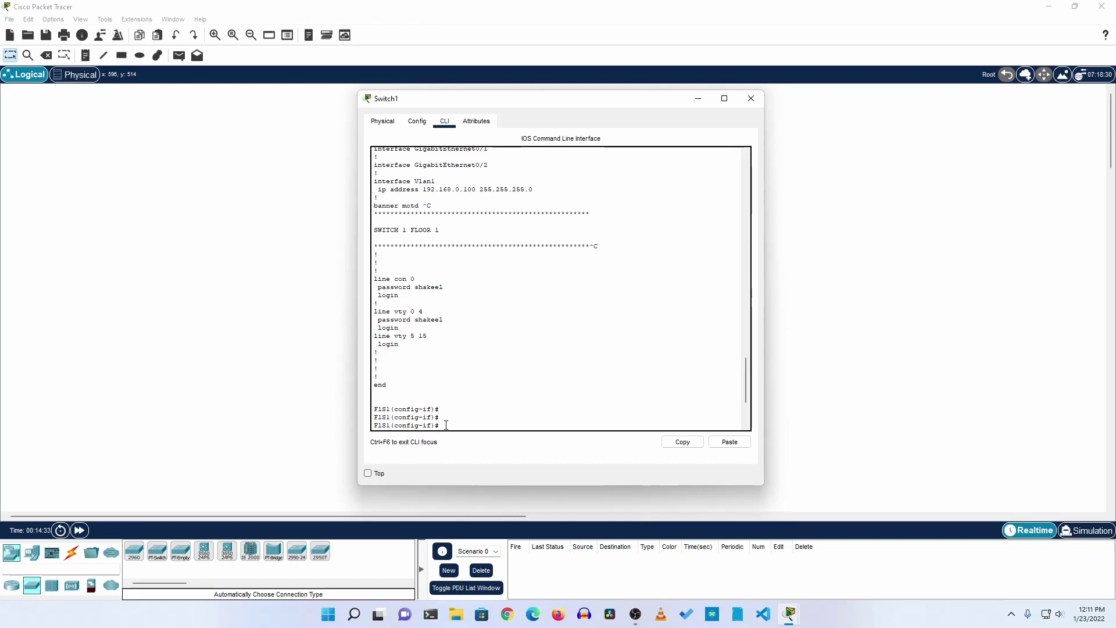
{"action": "key", "text": "Return"}
{"action": "key", "text": "Return"}
{"action": "key", "text": "Return"}
{"action": "key", "text": "Return"}
{"action": "key", "text": "Return"}
{"action": "key", "text": "Return"}
{"action": "key", "text": "Return"}
{"action": "key", "text": "Return"}
{"action": "key", "text": "Return"}
{"action": "key", "text": "Return"}
{"action": "key", "text": "Return"}
{"action": "key", "text": "Return"}
{"action": "key", "text": "Return"}
Show the brief IP interface summary, Vlan1 at 192.168.0.100, in a widened console window
{"action": "type", "text": "do sh ip int br"}
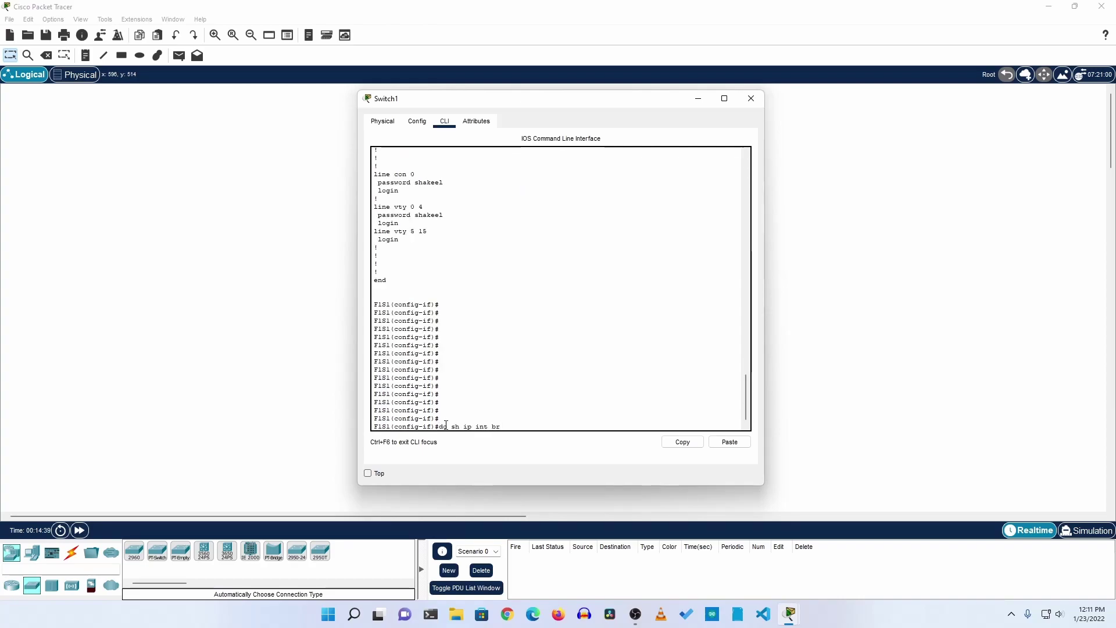
{"action": "key", "text": "Return"}
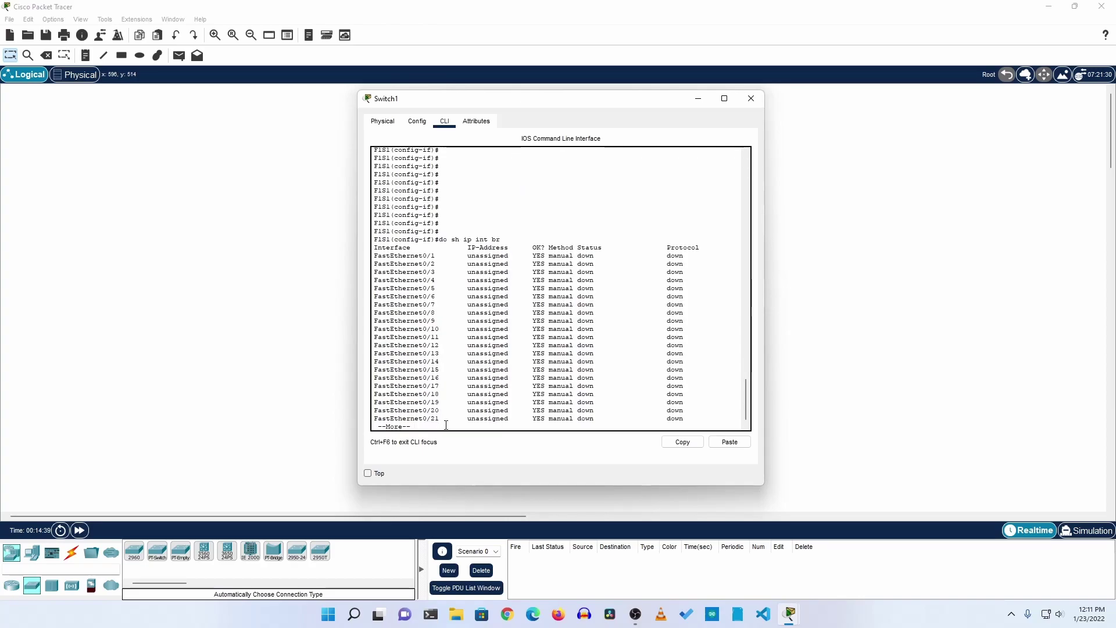
{"action": "left_click_drag", "start_coordinate": [765, 346], "coordinate": [899, 347]}
{"action": "left_click_drag", "start_coordinate": [357, 345], "coordinate": [249, 355]}
{"action": "key", "text": "Return"}
{"action": "key", "text": "Return"}
{"action": "key", "text": "Return"}
{"action": "key", "text": "Return"}
{"action": "key", "text": "Return"}
{"action": "key", "text": "Return"}
{"action": "key", "text": "Return"}
{"action": "key", "text": "Return"}
{"action": "key", "text": "Return"}
{"action": "key", "text": "Return"}
{"action": "key", "text": "Return"}
{"action": "key", "text": "Return"}
{"action": "key", "text": "Return"}
{"action": "key", "text": "Return"}
{"action": "key", "text": "Return"}
{"action": "key", "text": "Return"}
{"action": "key", "text": "Return"}
{"action": "key", "text": "Return"}
{"action": "key", "text": "Return"}
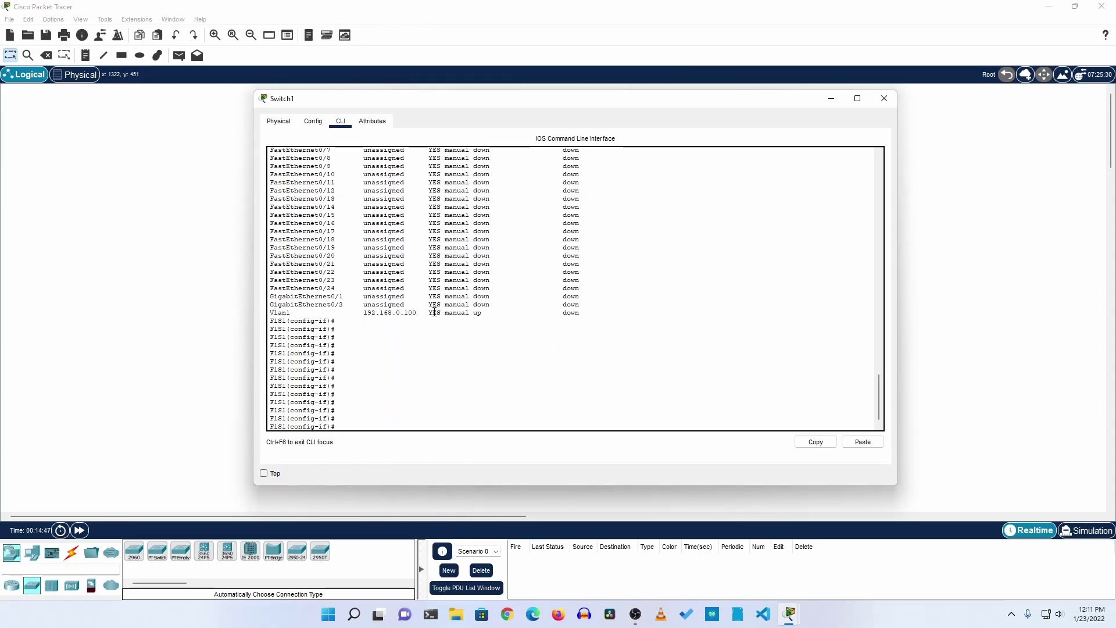
{"action": "scroll", "coordinate": [483, 311], "scroll_direction": "up", "scroll_amount": 6}
{"action": "scroll", "coordinate": [481, 302], "scroll_direction": "down", "scroll_amount": 3}
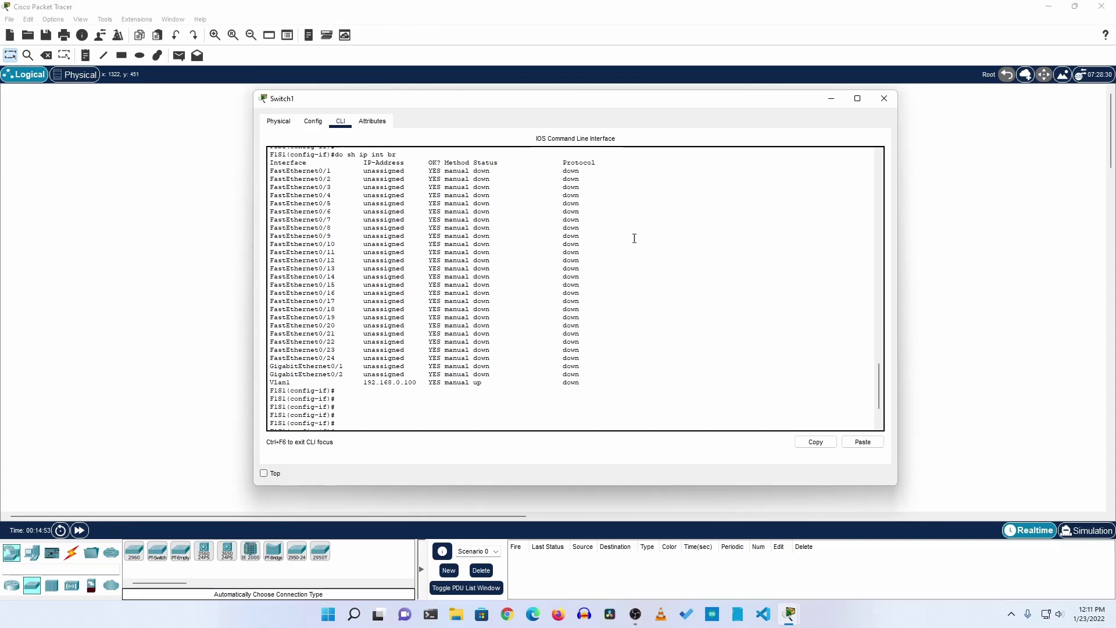
Minimize Switch1's console and place a PC on the workspace as PC1
{"action": "left_click", "coordinate": [831, 102]}
{"action": "left_click", "coordinate": [32, 553]}
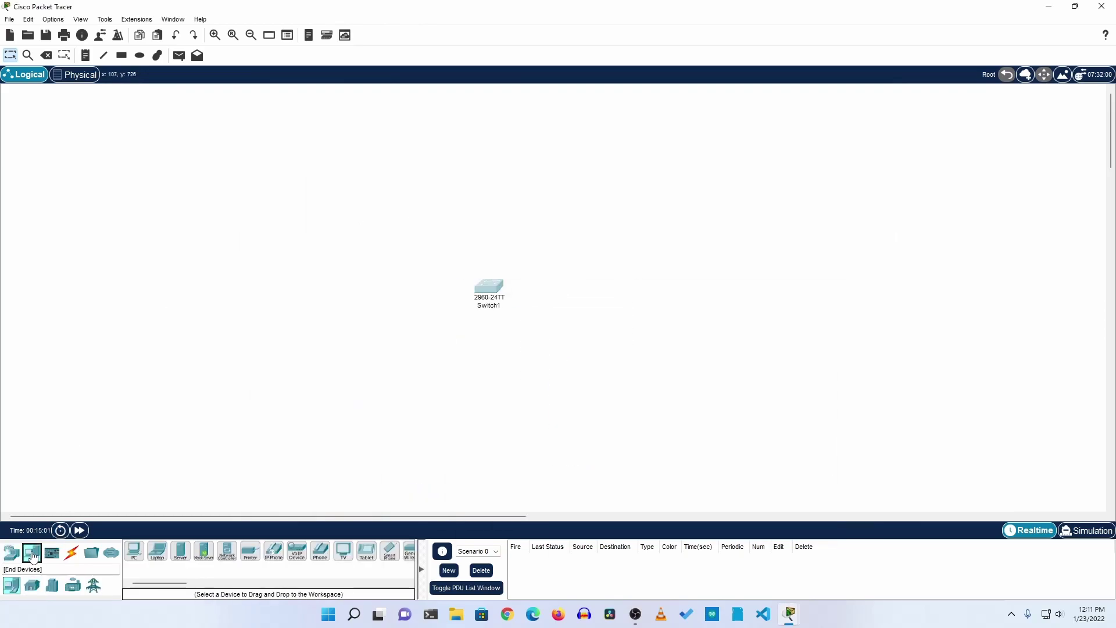
{"action": "left_click_drag", "start_coordinate": [134, 550], "coordinate": [737, 298]}
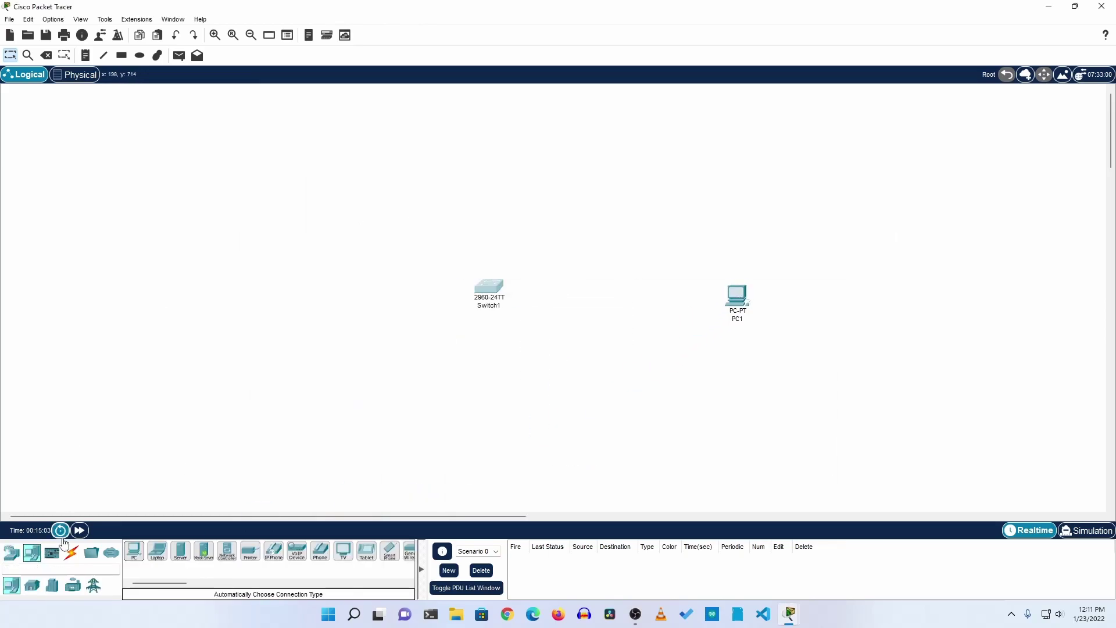
Connect Switch1 to PC1 with the automatic connection cable
{"action": "left_click", "coordinate": [72, 552]}
{"action": "left_click", "coordinate": [134, 551]}
{"action": "left_click", "coordinate": [491, 286]}
{"action": "left_click", "coordinate": [733, 295]}
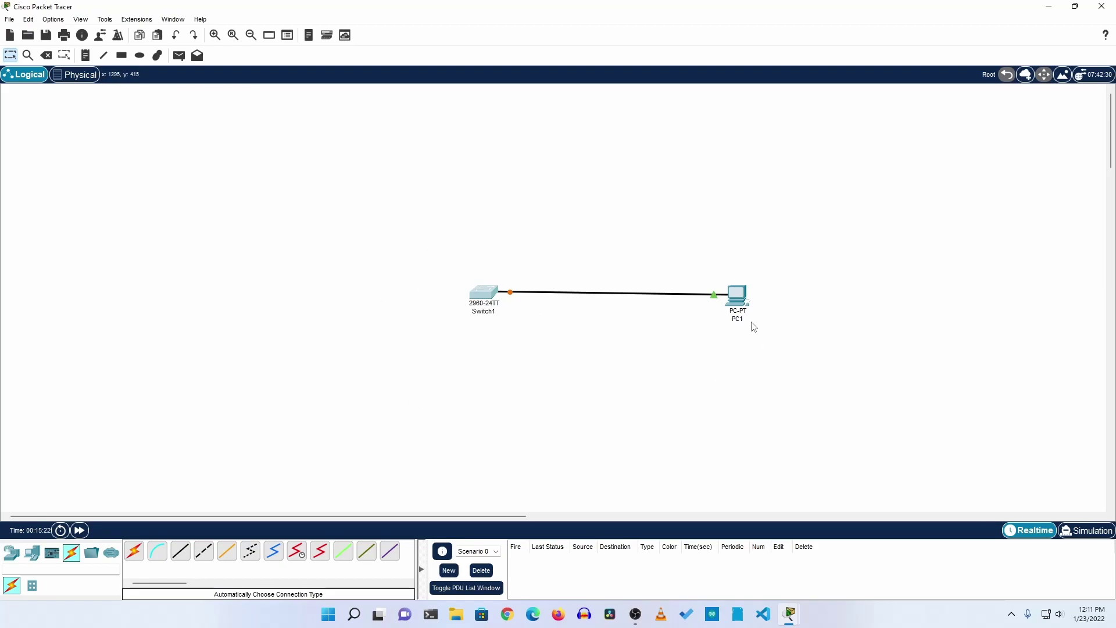
{"action": "left_click", "coordinate": [736, 295]}
Give PC1 static IP 192.168.0.2 with mask 255.255.255.0, then open its Command Prompt
{"action": "left_click", "coordinate": [447, 126]}
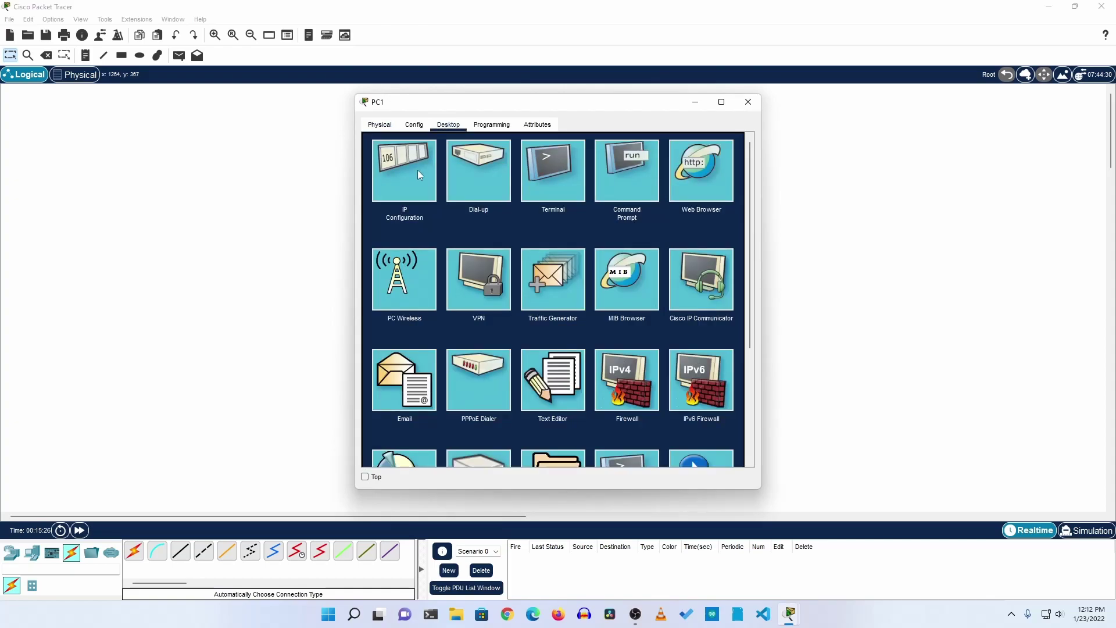
{"action": "left_click", "coordinate": [408, 181]}
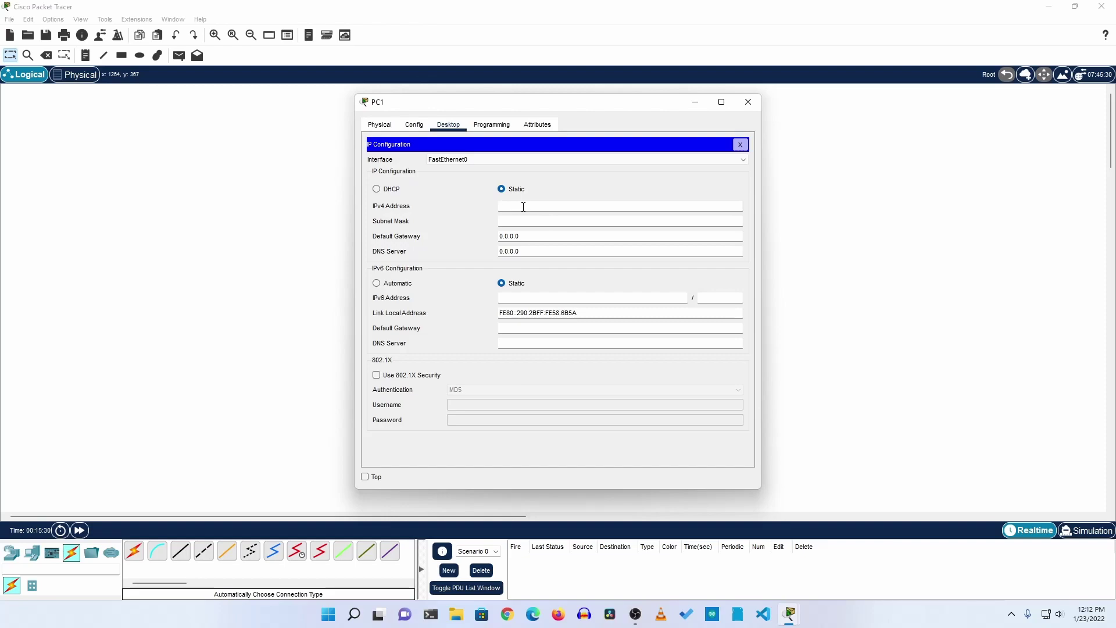
{"action": "type", "text": "192.168.0.2"}
{"action": "left_click", "coordinate": [517, 220]}
{"action": "left_click", "coordinate": [740, 144]}
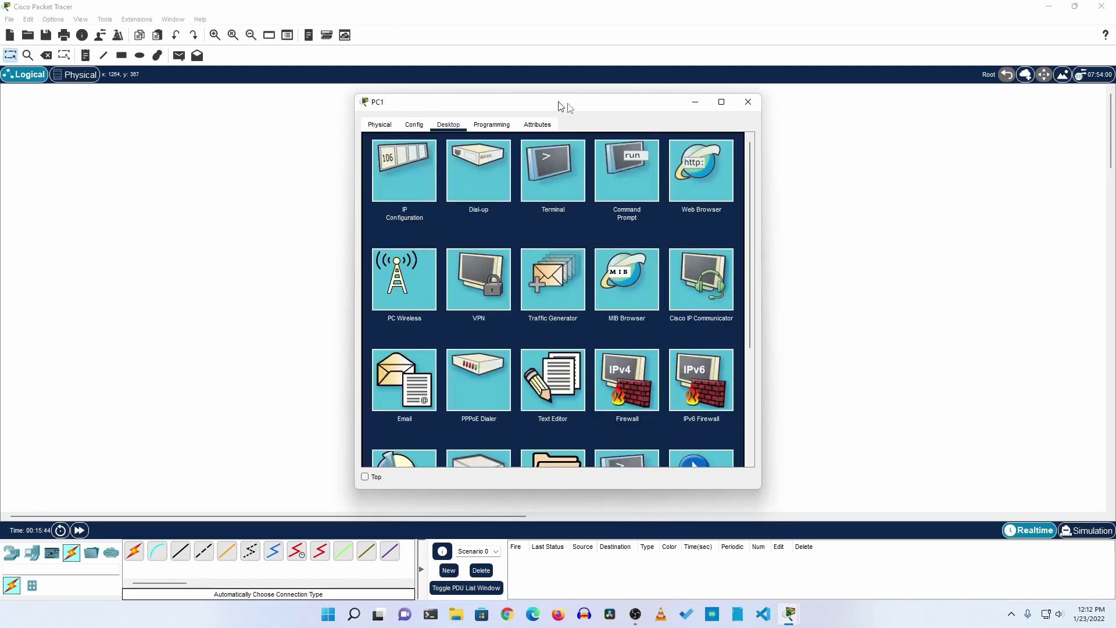
{"action": "left_click_drag", "start_coordinate": [557, 107], "coordinate": [736, 106]}
{"action": "left_click", "coordinate": [812, 183]}
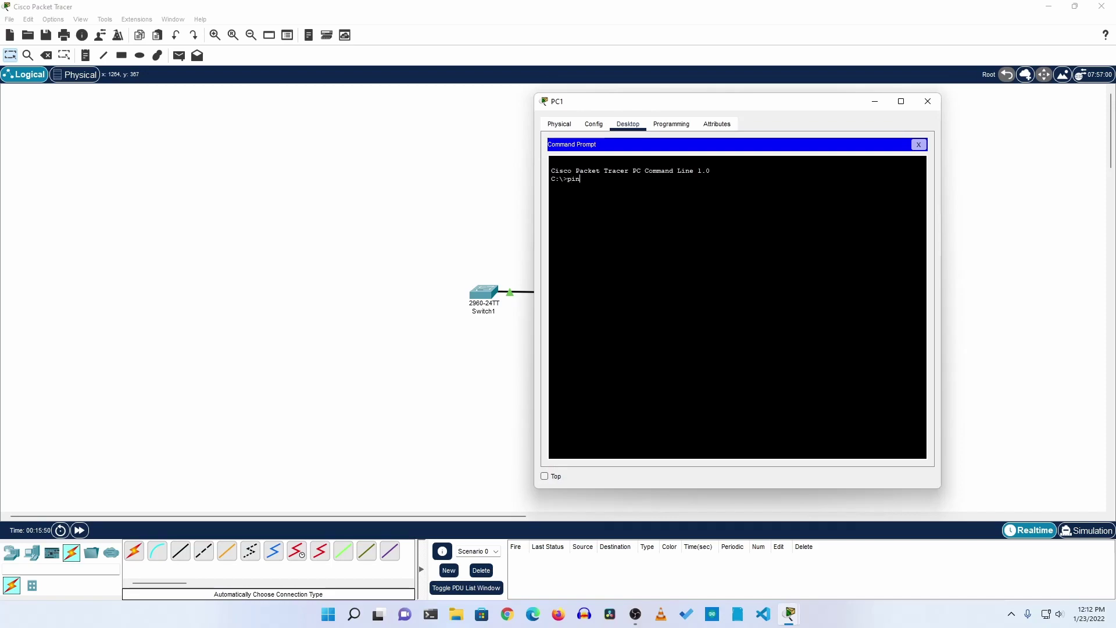
Ping 192.168.0.100 from PC1, then telnet to it and enter the login password
{"action": "type", "text": "ping 192.168.0.100"}
{"action": "key", "text": "Return"}
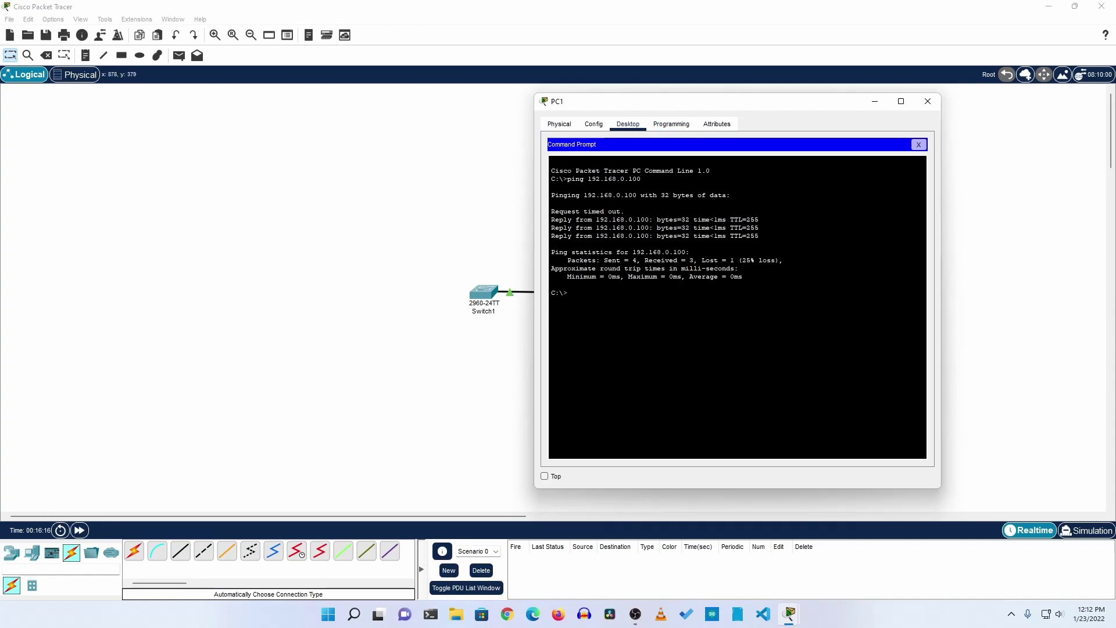
{"action": "type", "text": "lnet"}
{"action": "type", "text": "192.168.0.100"}
{"action": "key", "text": "Return"}
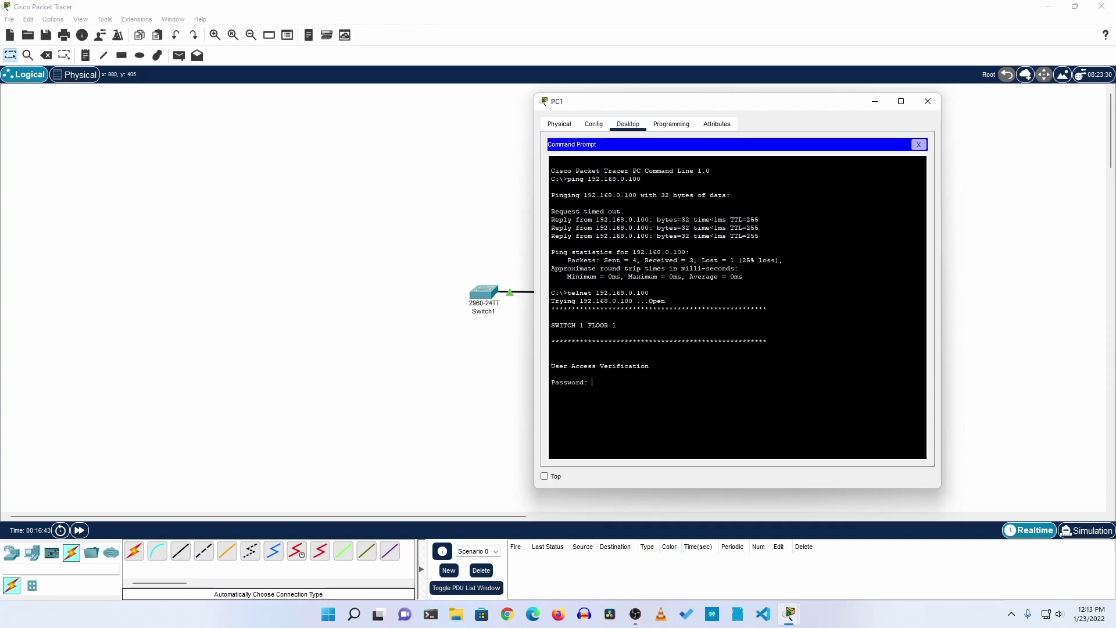
{"action": "key", "text": "Return"}
Reach global configuration mode over telnet with enable and config ter, then close PC1
{"action": "key", "text": "Return"}
{"action": "key", "text": "Return"}
{"action": "type", "text": "enable"}
{"action": "key", "text": "Return"}
{"action": "key", "text": "Return"}
{"action": "type", "text": "config"}
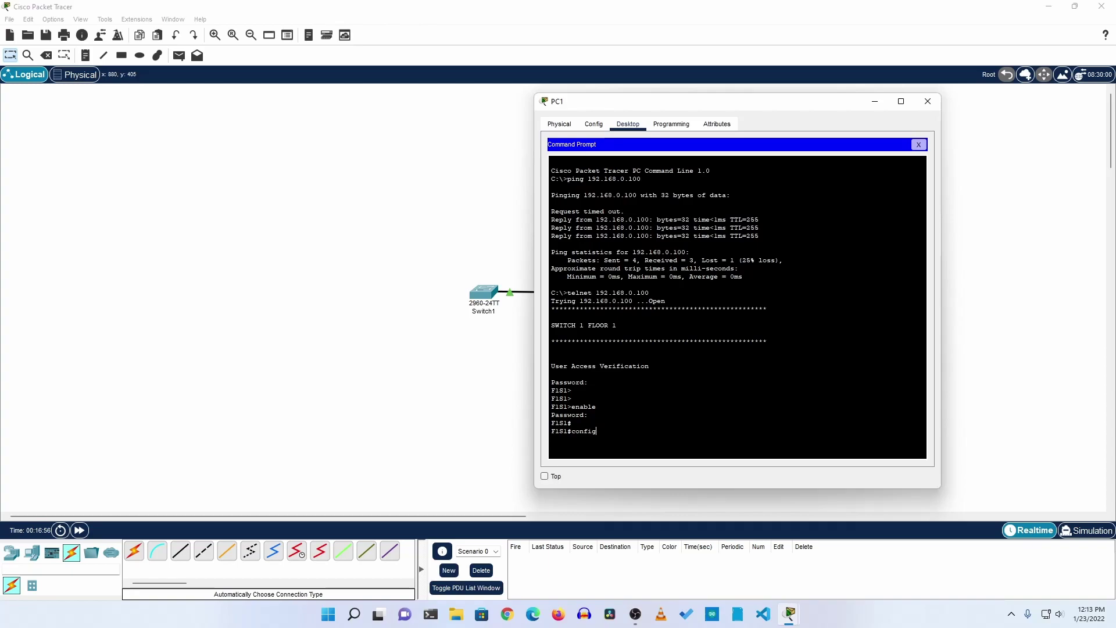
{"action": "type", "text": " ter"}
{"action": "key", "text": "Return"}
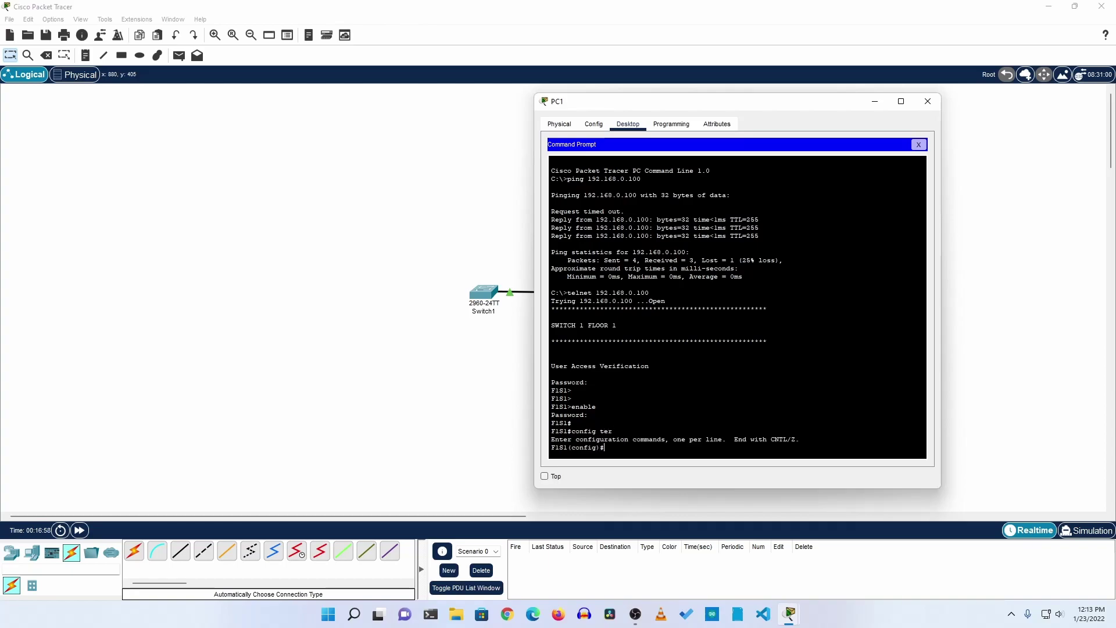
{"action": "key", "text": "Return"}
{"action": "key", "text": "Return"}
{"action": "key", "text": "Return"}
{"action": "key", "text": "Return"}
{"action": "key", "text": "Return"}
{"action": "key", "text": "Return"}
{"action": "key", "text": "Return"}
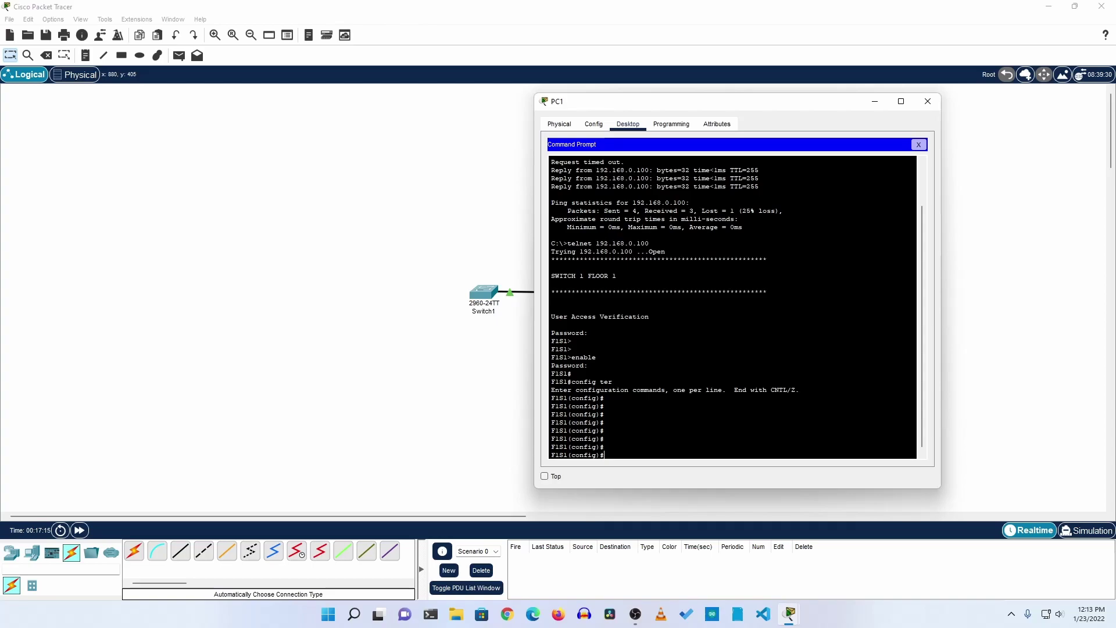
{"action": "left_click", "coordinate": [927, 101]}
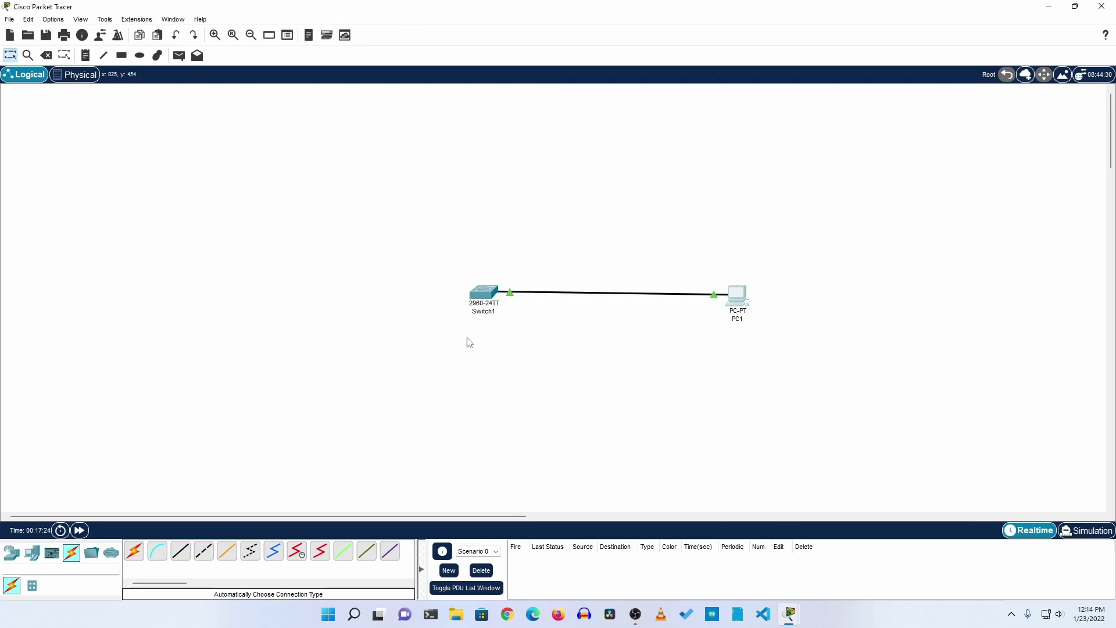
Page through Switch1's running configuration, noting the plain-text console password, then exit with Ctrl+Z
{"action": "left_click", "coordinate": [480, 292]}
{"action": "type", "text": "do sh "}
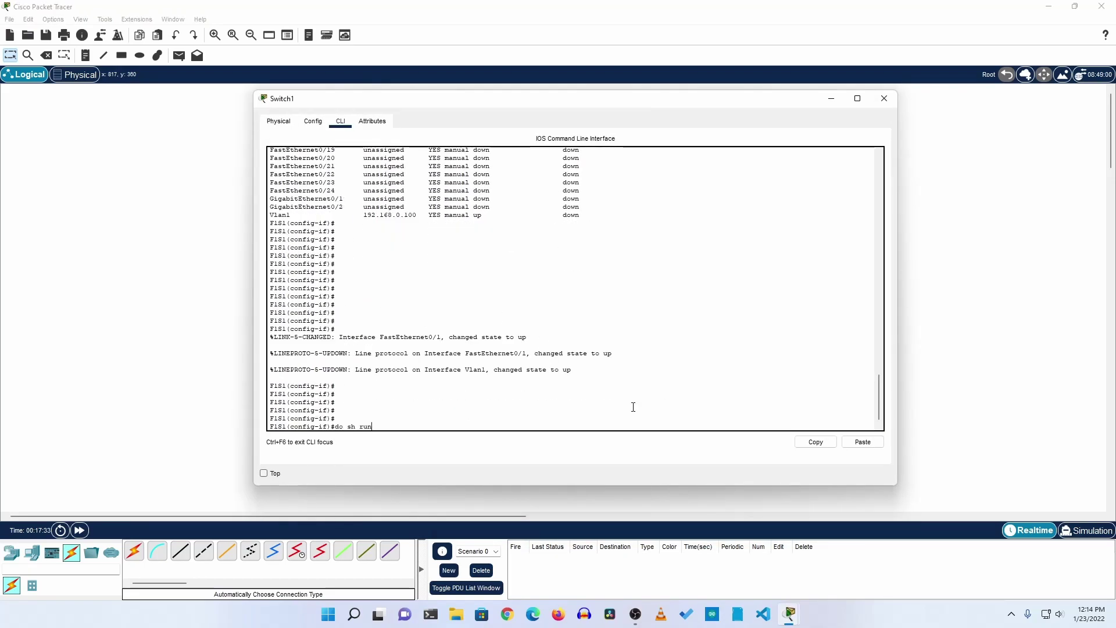
{"action": "type", "text": "run"}
{"action": "key", "text": "Return"}
{"action": "key", "text": "space"}
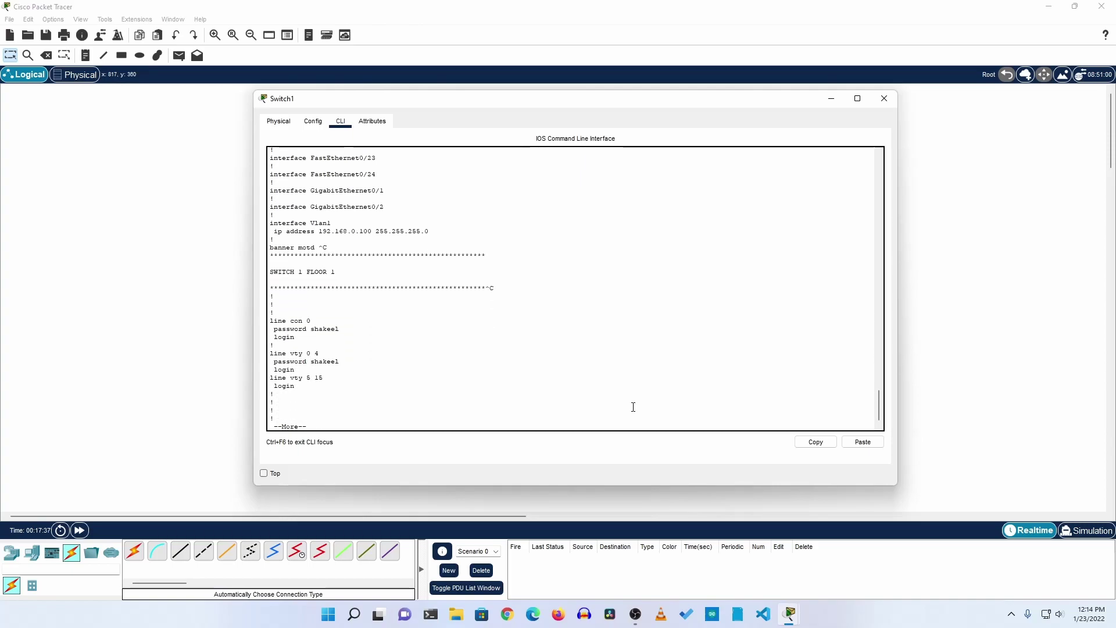
{"action": "left_click_drag", "start_coordinate": [313, 333], "coordinate": [359, 330]}
{"action": "key", "text": "Return"}
{"action": "key", "text": "Return"}
{"action": "key", "text": "Return"}
{"action": "key", "text": "Return"}
{"action": "key", "text": "Return"}
{"action": "key", "text": "Return"}
{"action": "key", "text": "Return"}
{"action": "key", "text": "Return"}
{"action": "key", "text": "Return"}
{"action": "key", "text": "Return"}
{"action": "key", "text": "Return"}
{"action": "key", "text": "Return"}
{"action": "key", "text": "Return"}
{"action": "key", "text": "Return"}
{"action": "key", "text": "Return"}
{"action": "key", "text": "Return"}
{"action": "key", "text": "Return"}
{"action": "key", "text": "Return"}
{"action": "key", "text": "Return"}
{"action": "key", "text": "Return"}
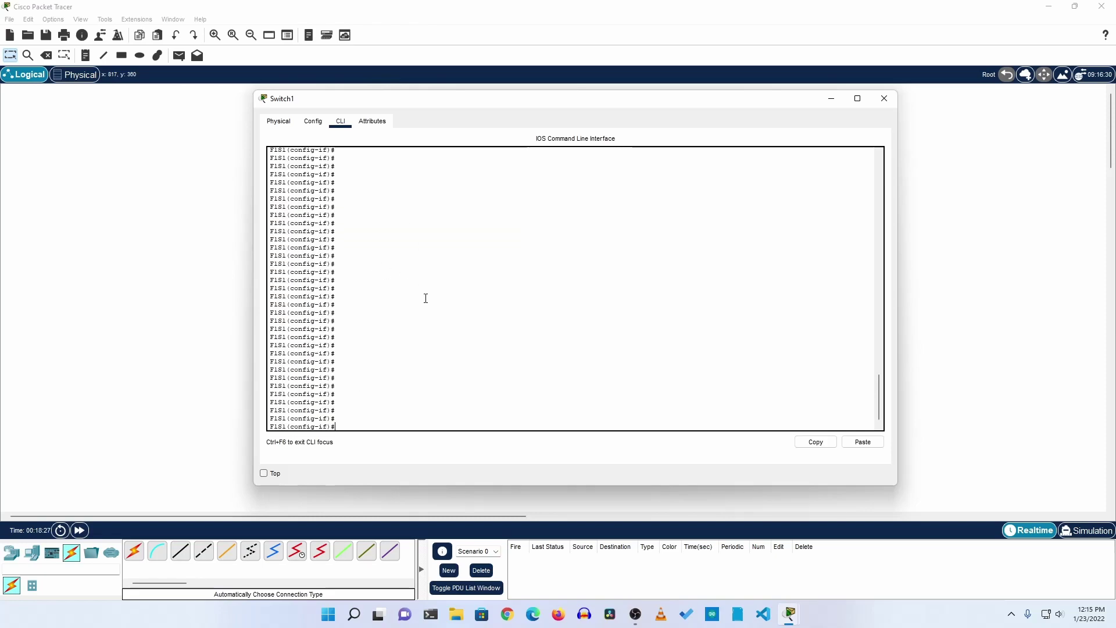
{"action": "key", "text": "ctrl+z"}
{"action": "key", "text": "Return"}
{"action": "key", "text": "Return"}
{"action": "key", "text": "Return"}
Enable service password-encryption on Switch1 from global configuration mode
{"action": "key", "text": "Return"}
{"action": "type", "text": "con"}
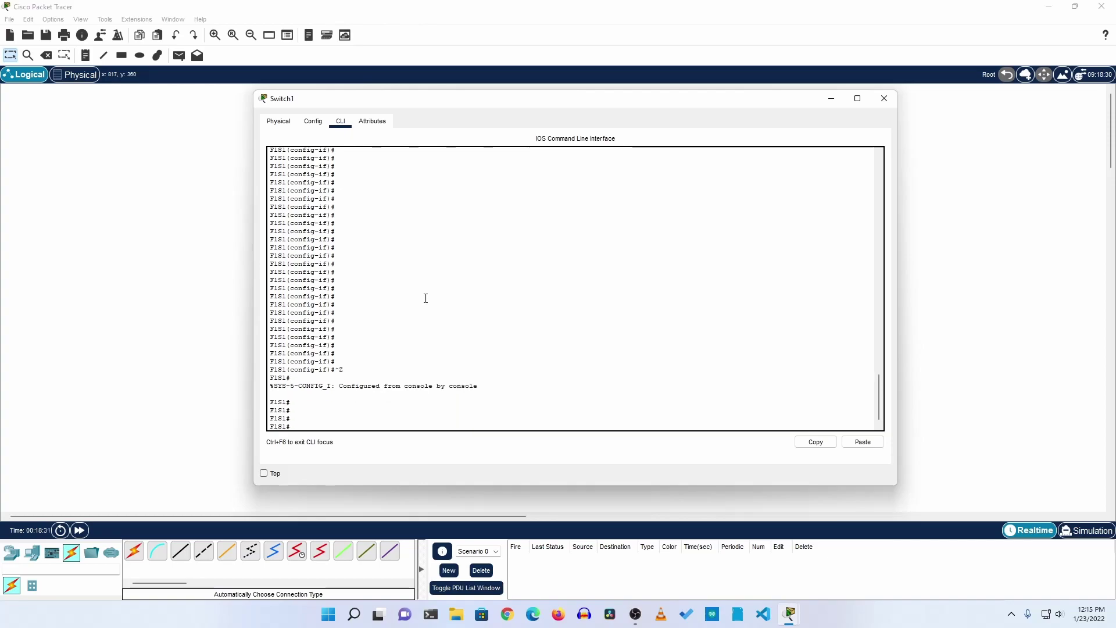
{"action": "type", "text": "fig ter"}
{"action": "key", "text": "Return"}
{"action": "key", "text": "Return"}
{"action": "key", "text": "Return"}
{"action": "type", "text": "ser"}
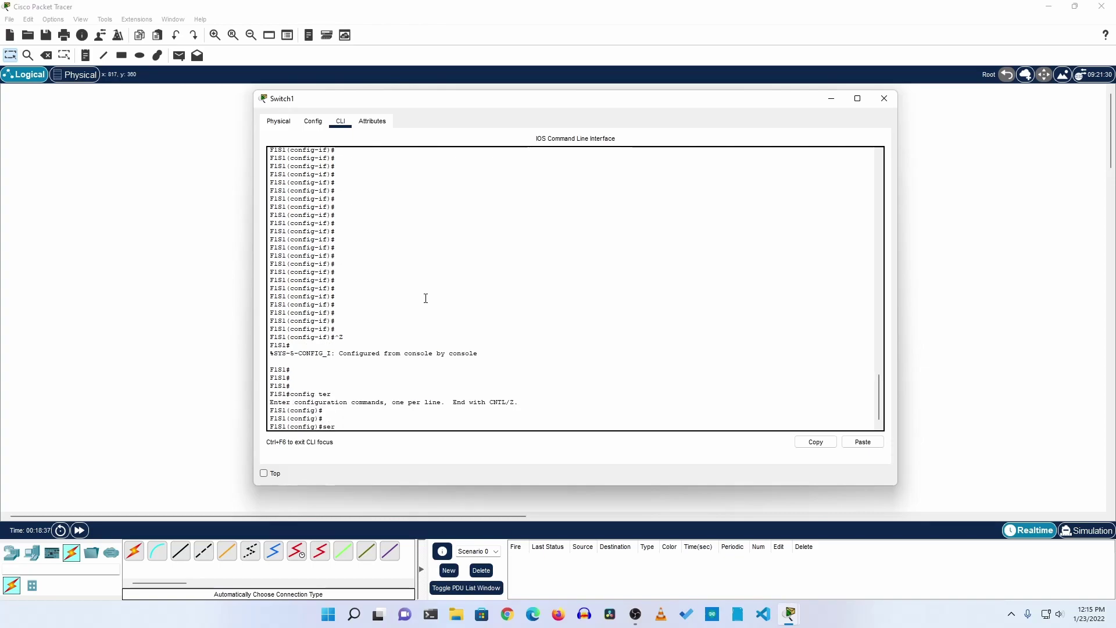
{"action": "type", "text": " ?"}
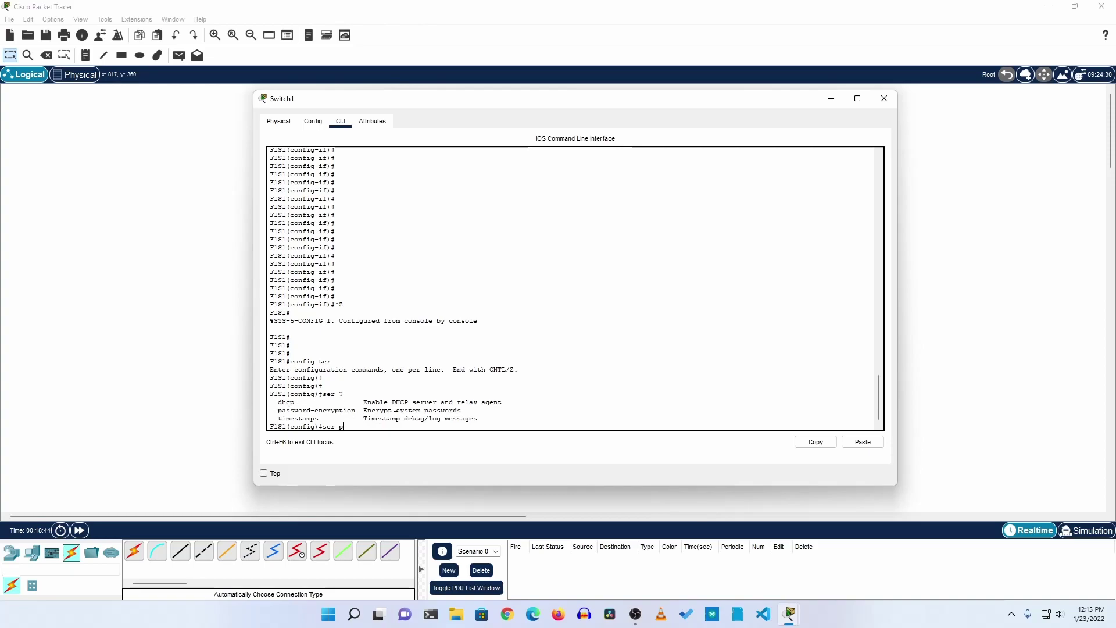
{"action": "type", "text": "pass"}
{"action": "key", "text": "Tab"}
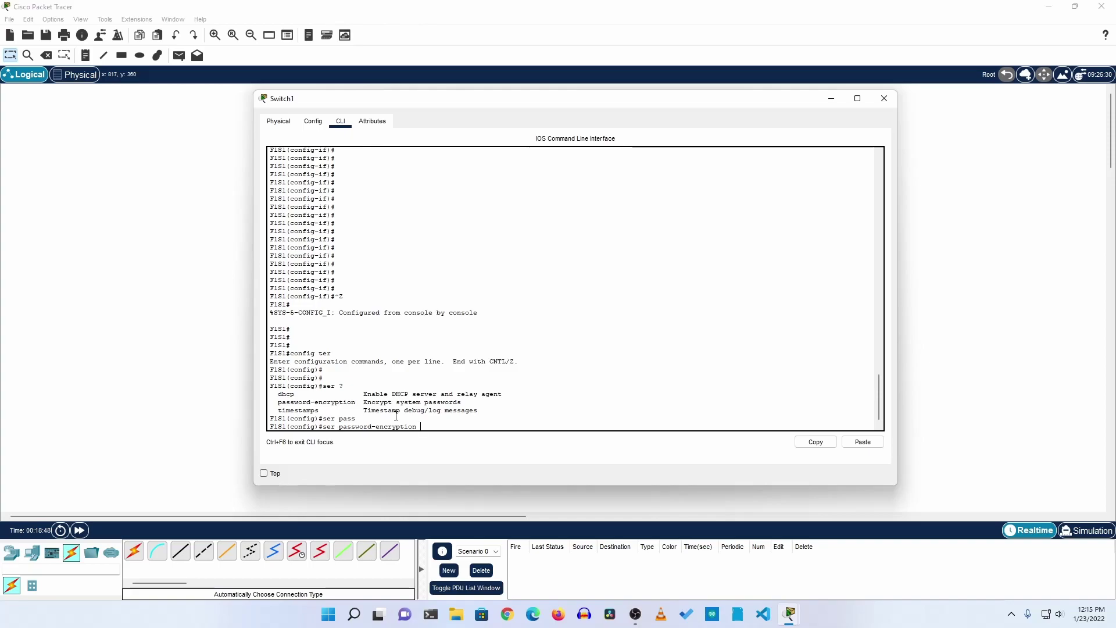
{"action": "key", "text": "Return"}
{"action": "key", "text": "Return"}
{"action": "key", "text": "Return"}
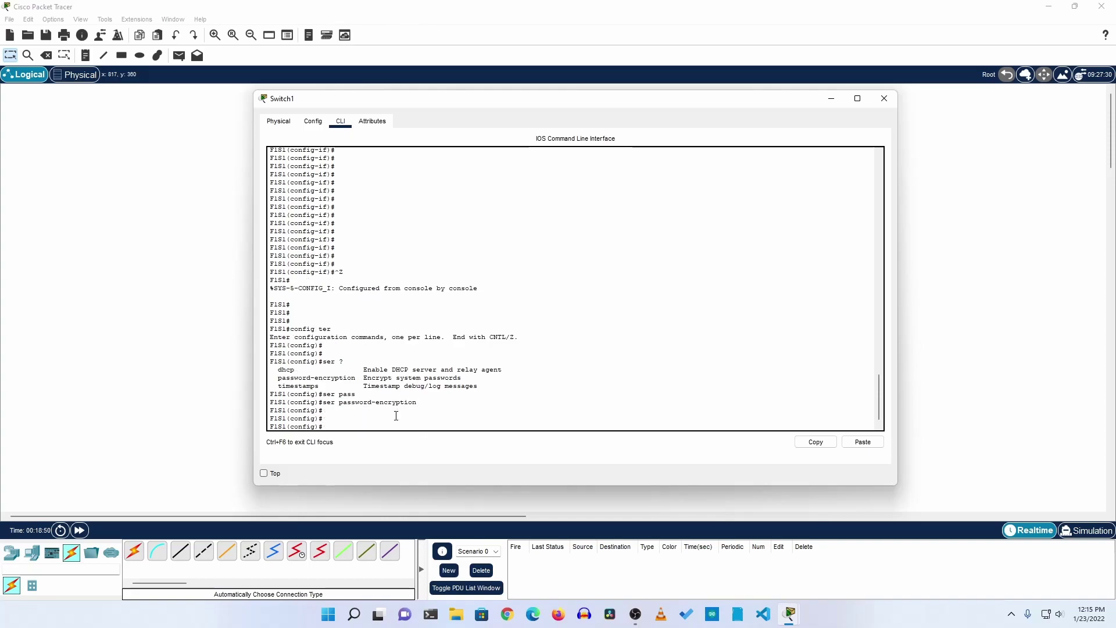
Verify with do sh run that the console password is now encrypted, then close Switch1's window
{"action": "type", "text": "do sh run"}
{"action": "key", "text": "Return"}
{"action": "key", "text": "Return"}
{"action": "key", "text": "Return"}
{"action": "key", "text": "Return"}
{"action": "key", "text": "Return"}
{"action": "key", "text": "Return"}
{"action": "key", "text": "Return"}
{"action": "key", "text": "Return"}
{"action": "key", "text": "Return"}
{"action": "key", "text": "Return"}
{"action": "key", "text": "Return"}
{"action": "key", "text": "Return"}
{"action": "key", "text": "Return"}
{"action": "key", "text": "Return"}
{"action": "key", "text": "Return"}
{"action": "key", "text": "Return"}
{"action": "key", "text": "Return"}
{"action": "key", "text": "Return"}
{"action": "key", "text": "Return"}
{"action": "key", "text": "Return"}
{"action": "key", "text": "Return"}
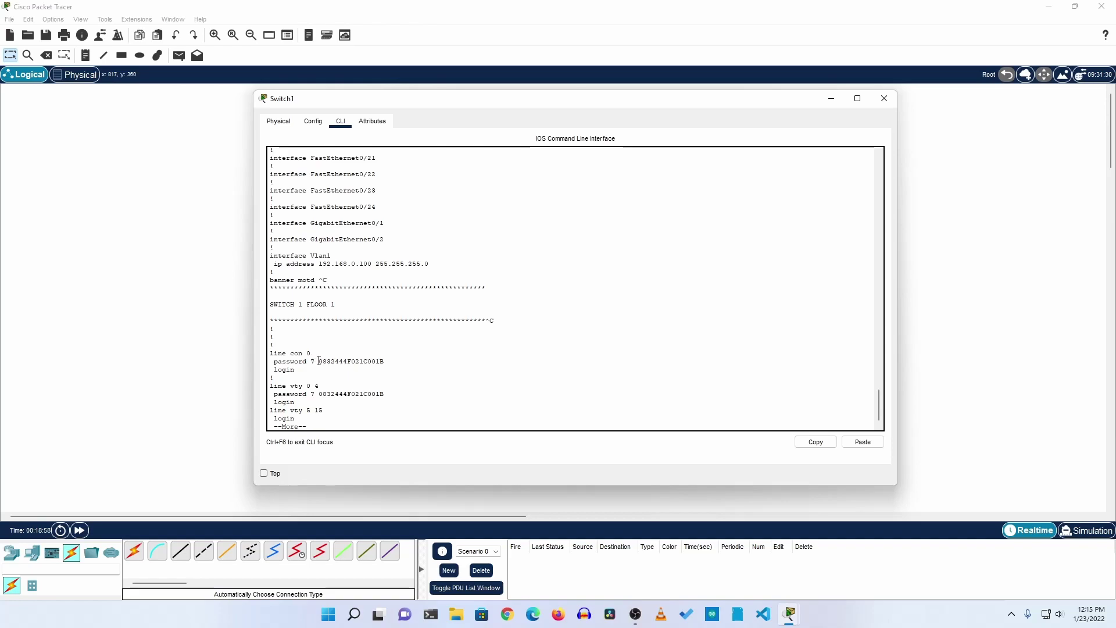
{"action": "left_click_drag", "start_coordinate": [319, 361], "coordinate": [388, 361]}
{"action": "key", "text": "Return"}
{"action": "key", "text": "Return"}
{"action": "key", "text": "Return"}
{"action": "key", "text": "Return"}
{"action": "key", "text": "Return"}
{"action": "key", "text": "Return"}
{"action": "key", "text": "Return"}
{"action": "key", "text": "Return"}
{"action": "key", "text": "Return"}
{"action": "key", "text": "Return"}
{"action": "key", "text": "Return"}
{"action": "key", "text": "Return"}
{"action": "key", "text": "Return"}
{"action": "key", "text": "Return"}
{"action": "key", "text": "Return"}
{"action": "key", "text": "Return"}
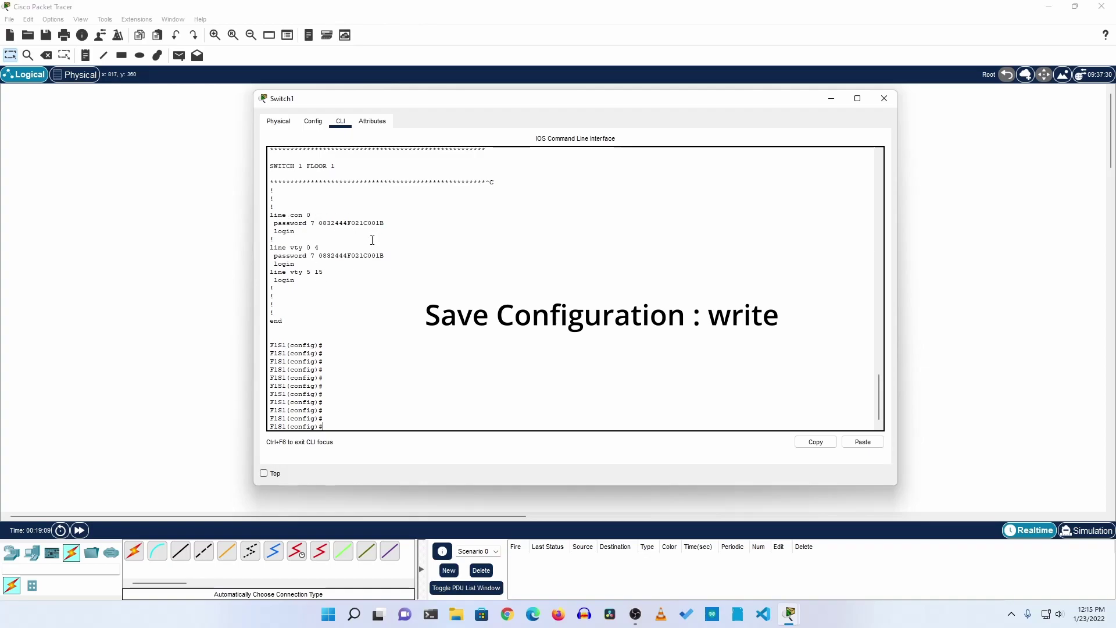
{"action": "scroll", "coordinate": [400, 366], "scroll_direction": "up", "scroll_amount": 3}
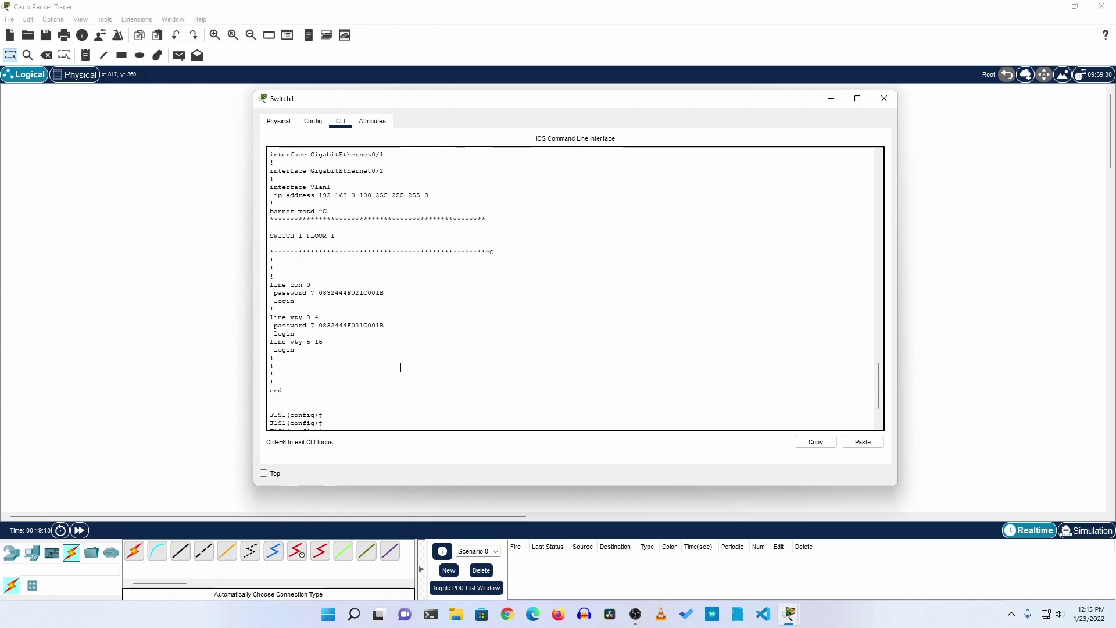
{"action": "scroll", "coordinate": [401, 367], "scroll_direction": "down", "scroll_amount": 3}
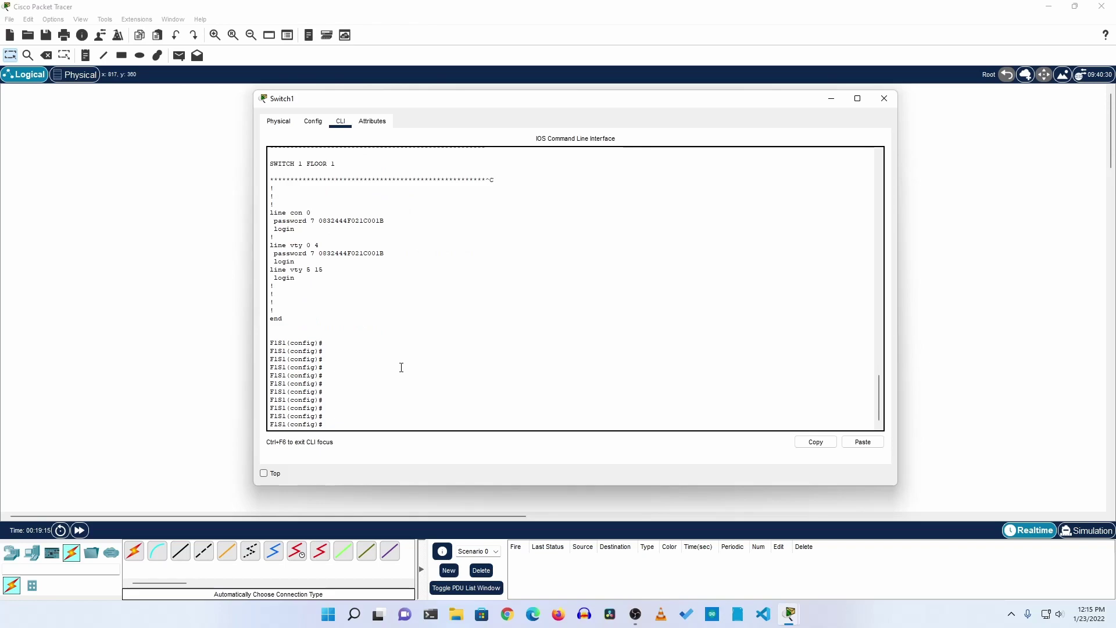
{"action": "left_click", "coordinate": [883, 98]}
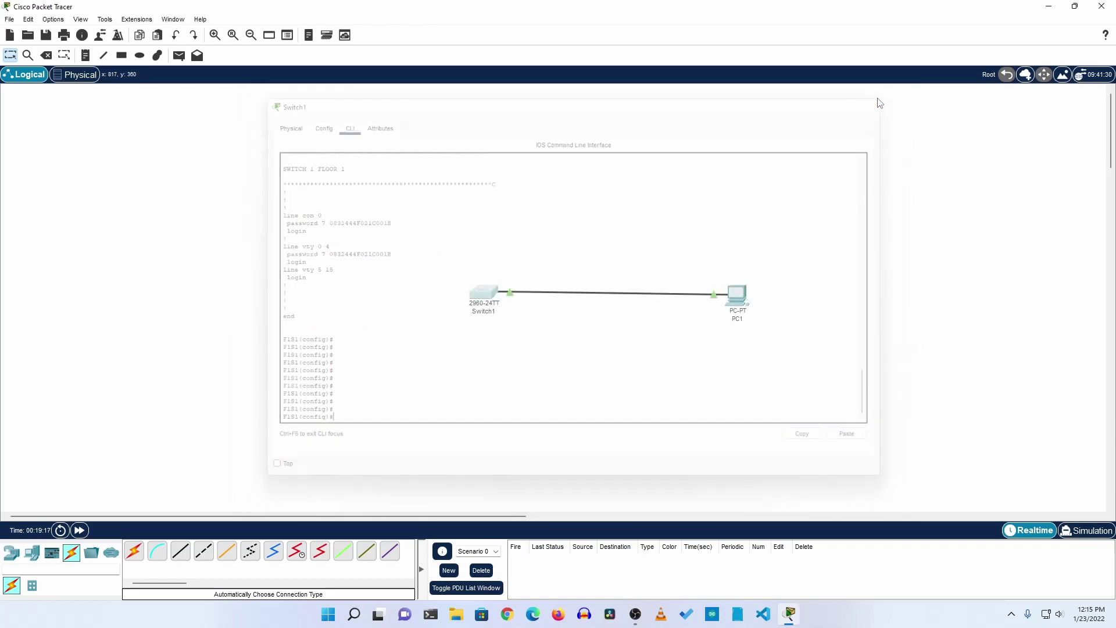
Move PC1 up, add PC2, and cable it to Switch1 with the automatic cable
{"action": "left_click_drag", "start_coordinate": [718, 301], "coordinate": [712, 198]}
{"action": "left_click_drag", "start_coordinate": [32, 553], "coordinate": [723, 276]}
{"action": "left_click", "coordinate": [133, 550]}
{"action": "left_click", "coordinate": [487, 294]}
{"action": "left_click", "coordinate": [733, 277]}
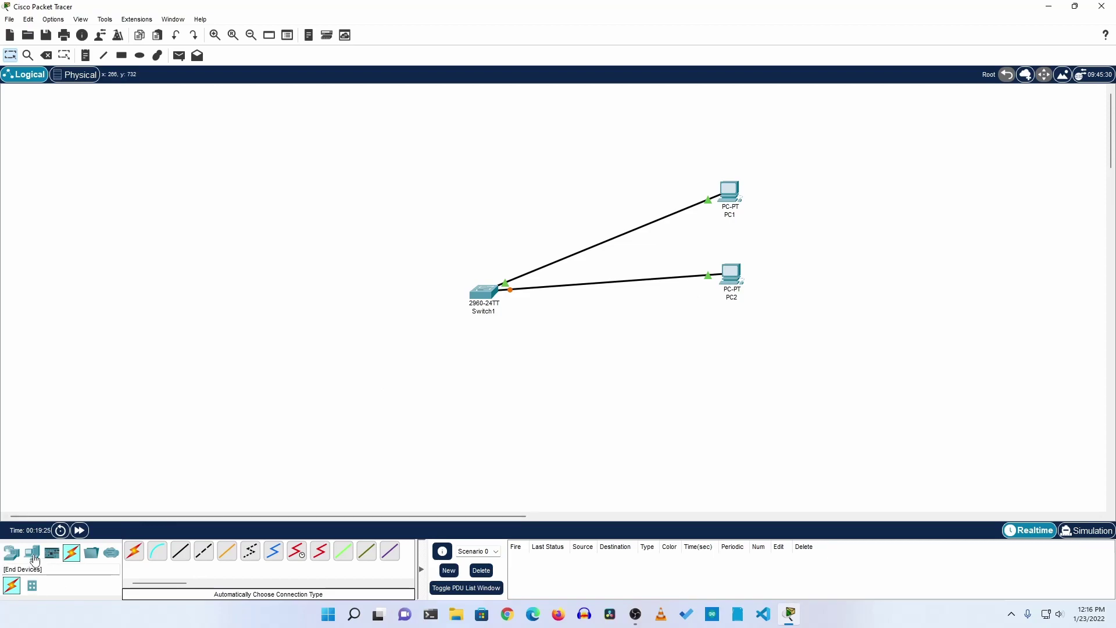
Add PC3, cable it to Switch1, and reposition PC3 and PC2 lower
{"action": "left_click_drag", "start_coordinate": [32, 552], "coordinate": [740, 354]}
{"action": "left_click", "coordinate": [134, 550]}
{"action": "left_click", "coordinate": [738, 356]}
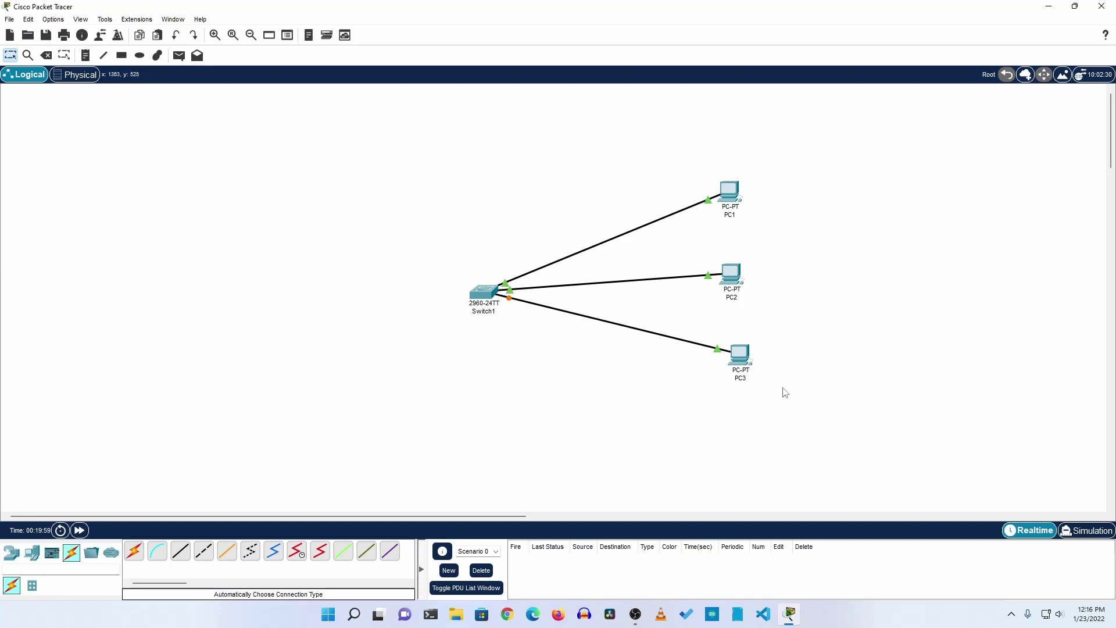
{"action": "left_click_drag", "start_coordinate": [738, 366], "coordinate": [733, 400]}
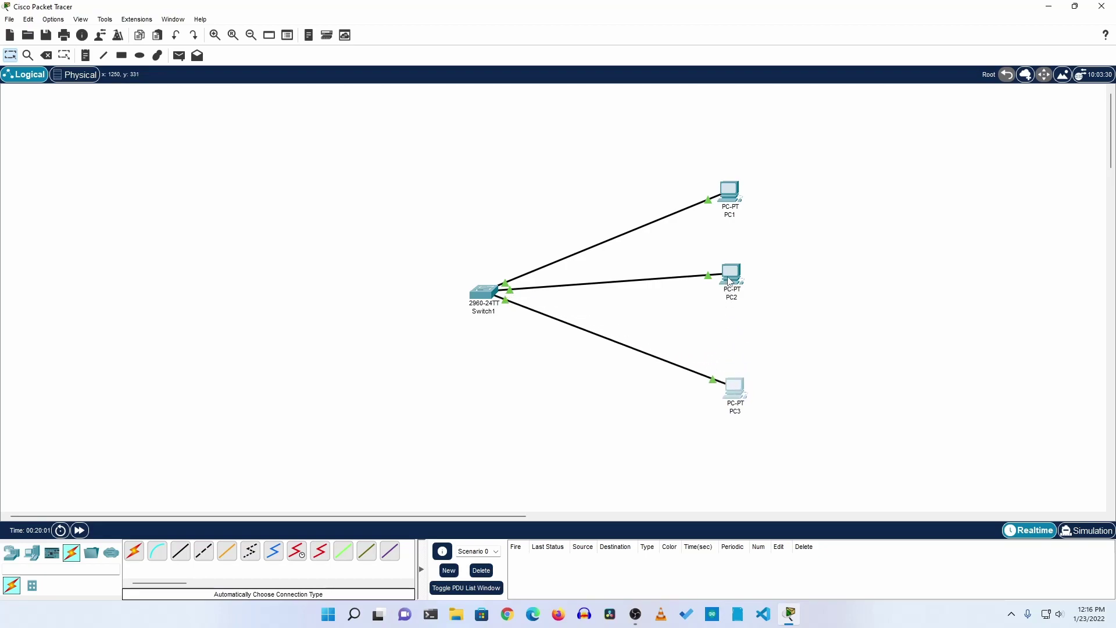
{"action": "left_click_drag", "start_coordinate": [727, 280], "coordinate": [728, 293]}
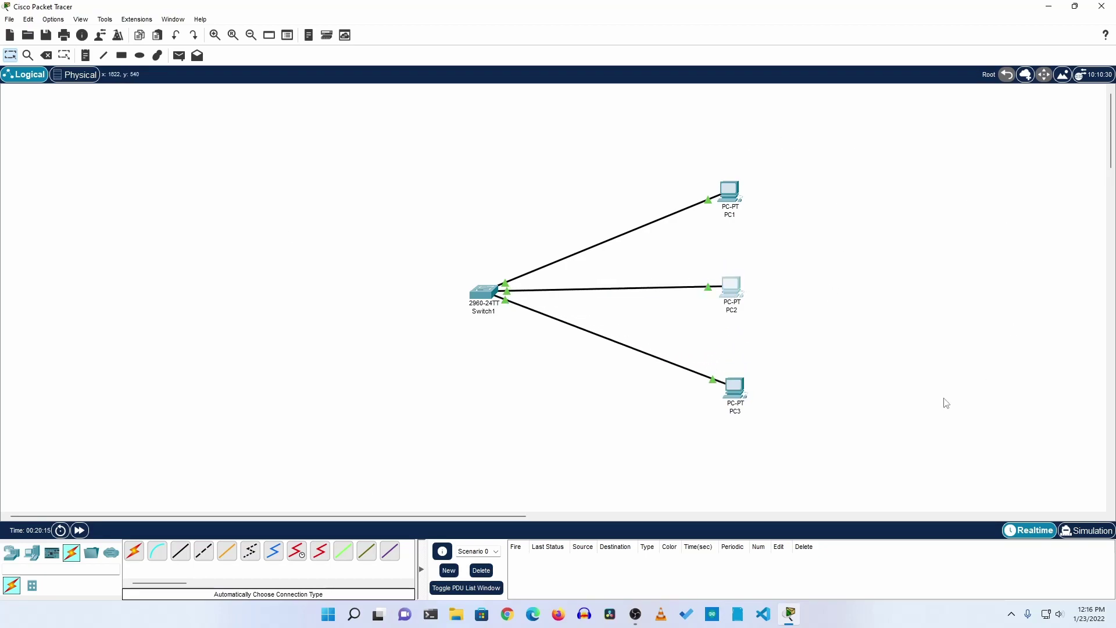